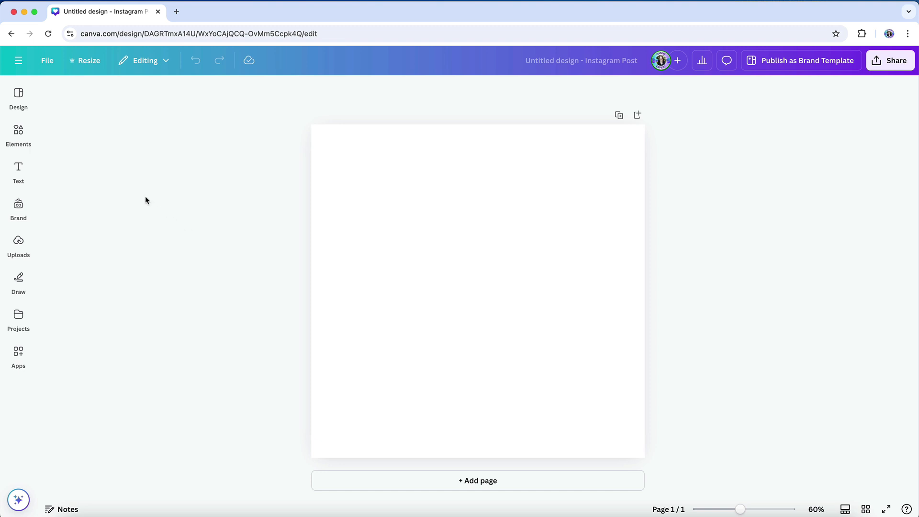
- Search the design elements for "icon course", limit the results to graphics, and browse the course icons
left_click(18, 136)
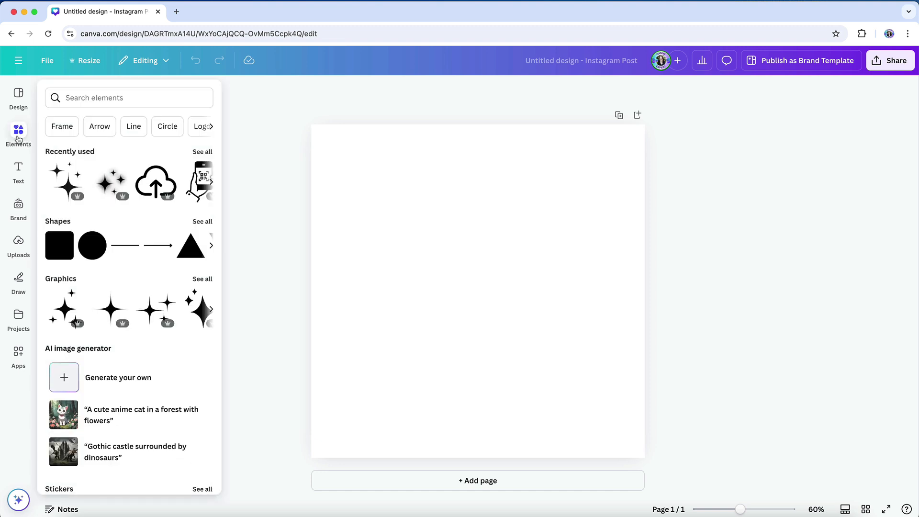
left_click(87, 98)
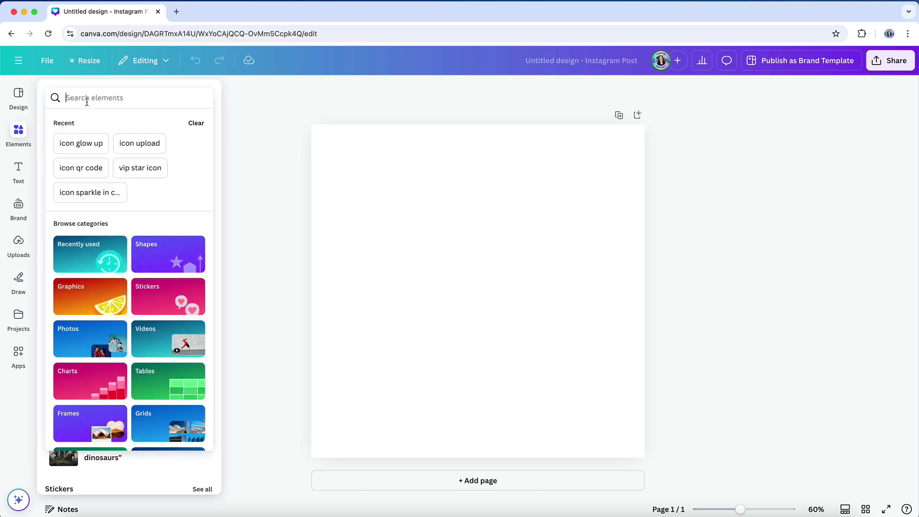
type("icon course")
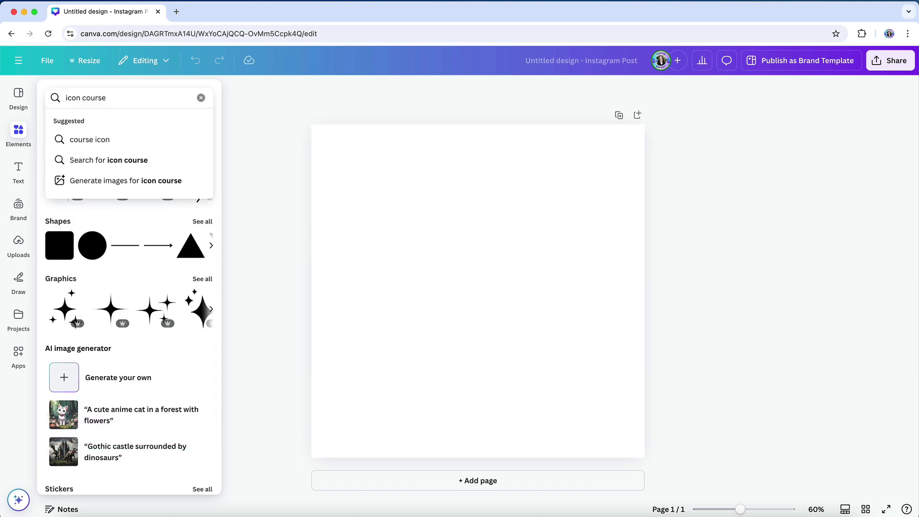
key("Return")
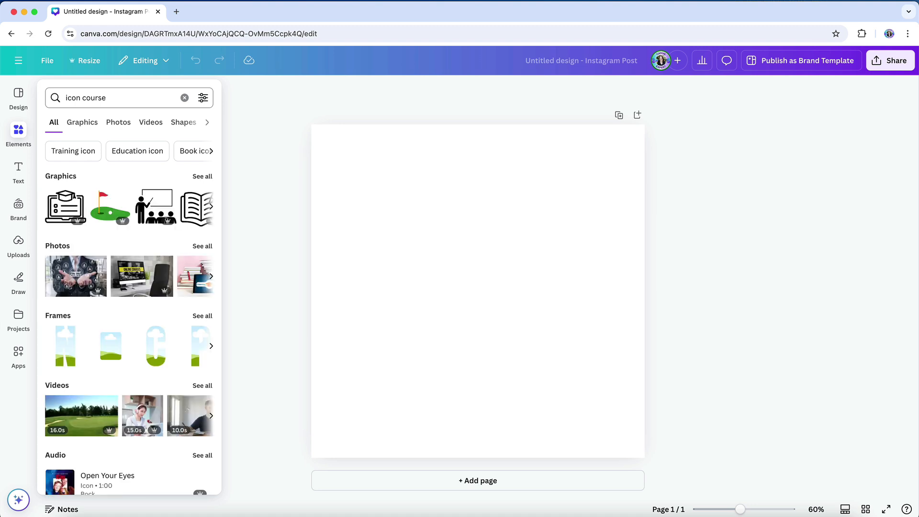
left_click(78, 126)
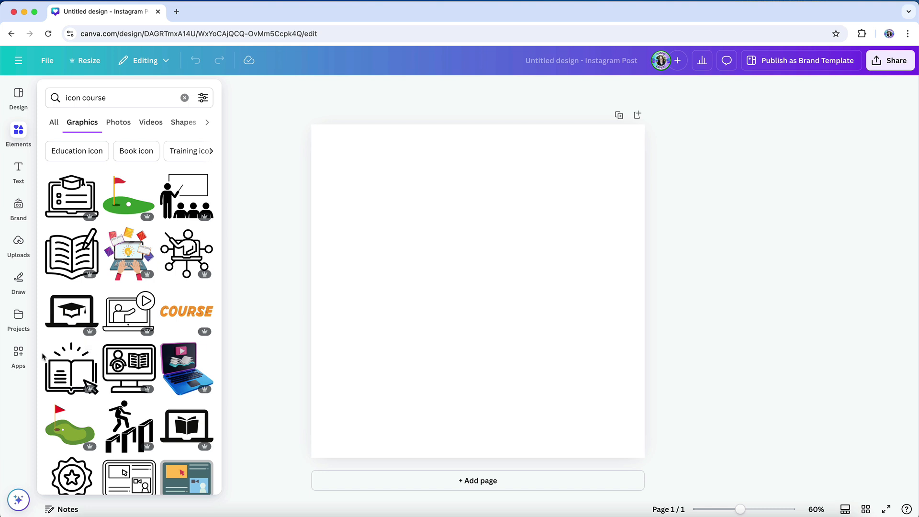
scroll(42, 356, "down", 5)
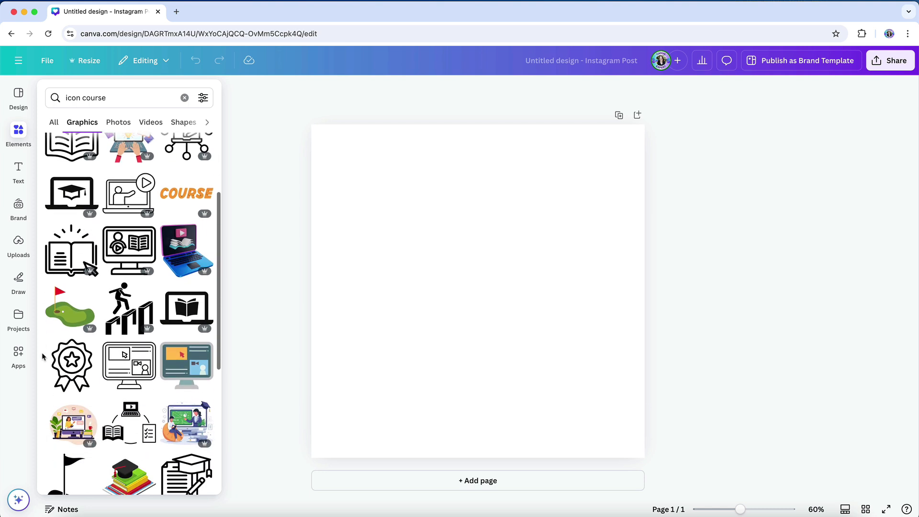
scroll(43, 356, "down", 1)
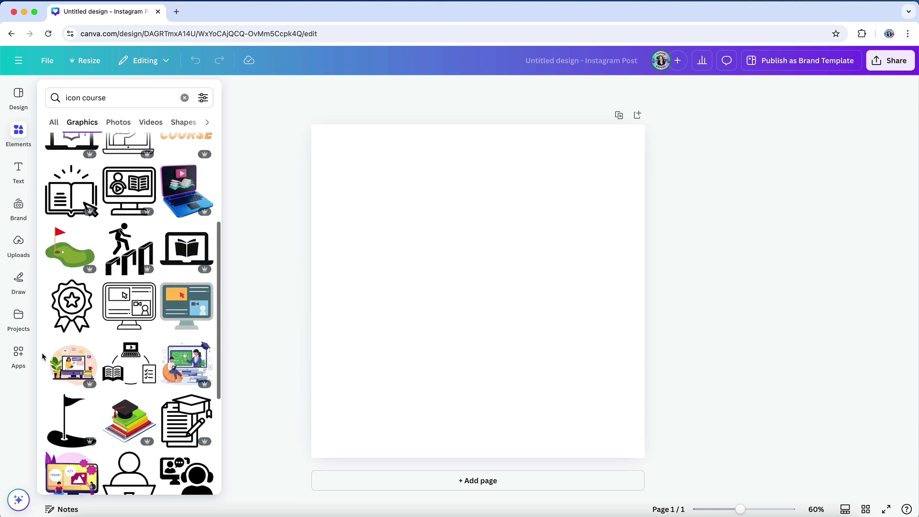
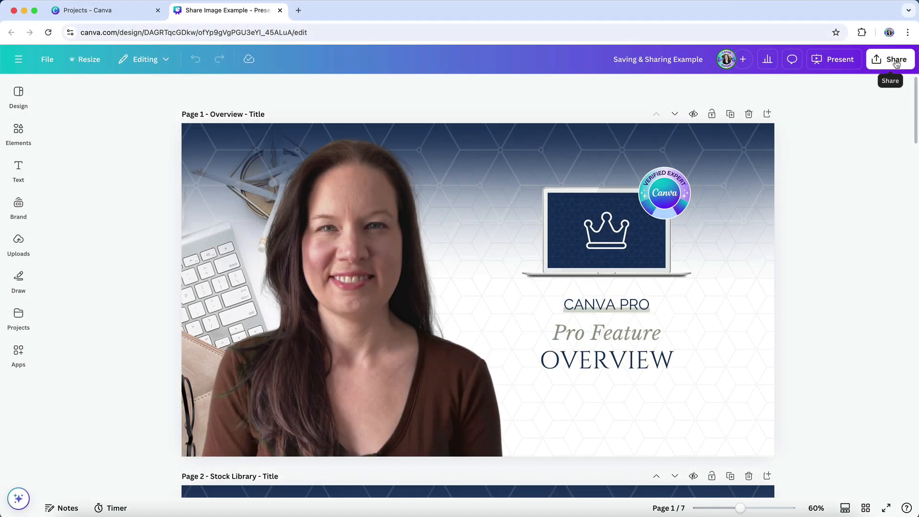
- Open the download settings for the Saving & Sharing Example presentation and set the file type to JPG
left_click(896, 63)
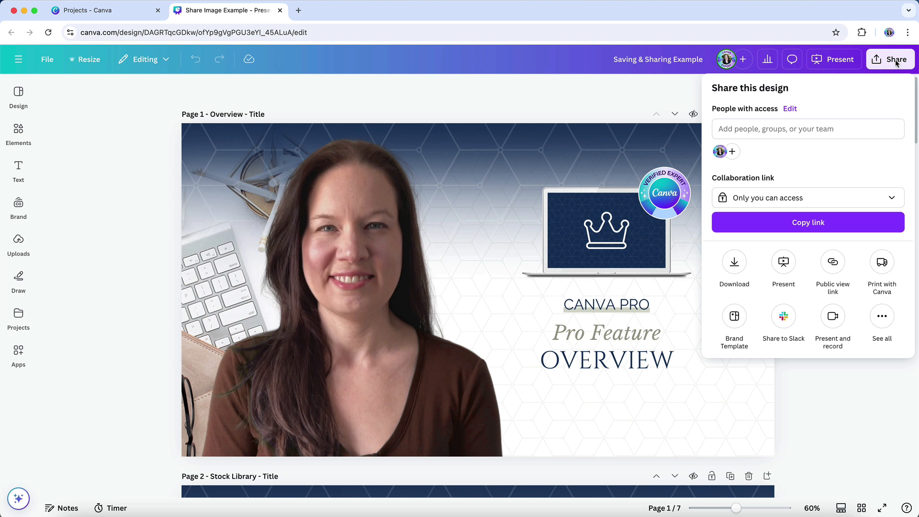
left_click(736, 264)
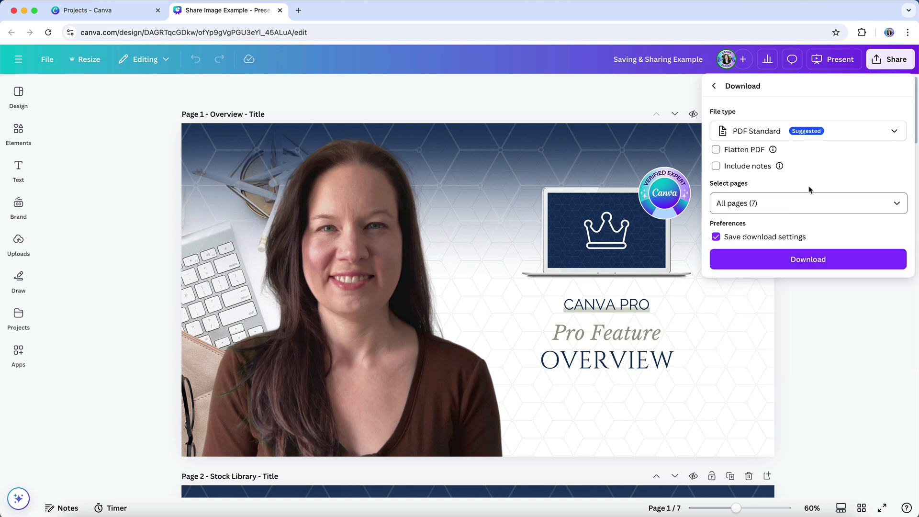
left_click(886, 133)
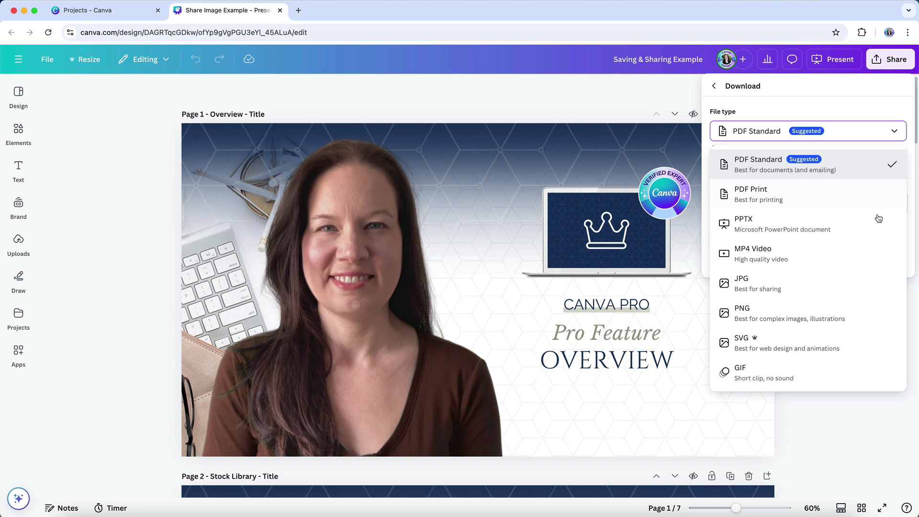
left_click(809, 283)
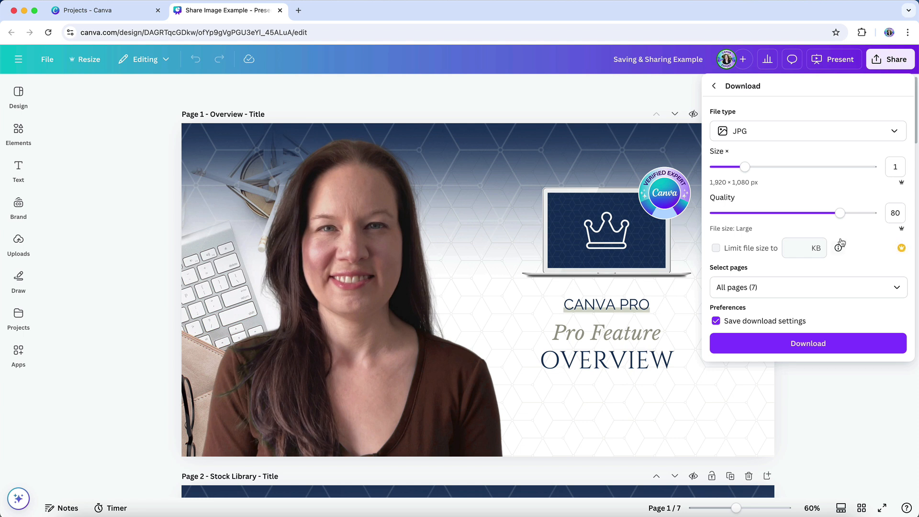
- Try PNG and SVG as the presentation's download file types
left_click(850, 136)
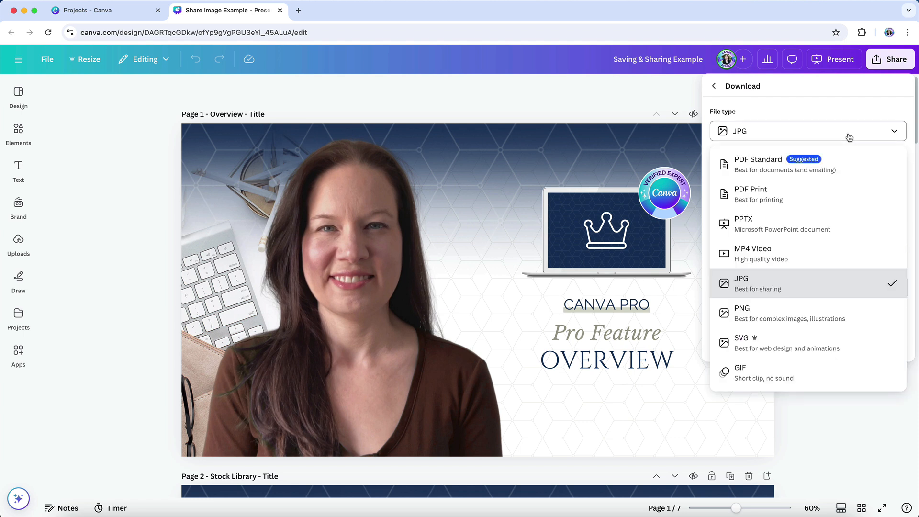
left_click(801, 313)
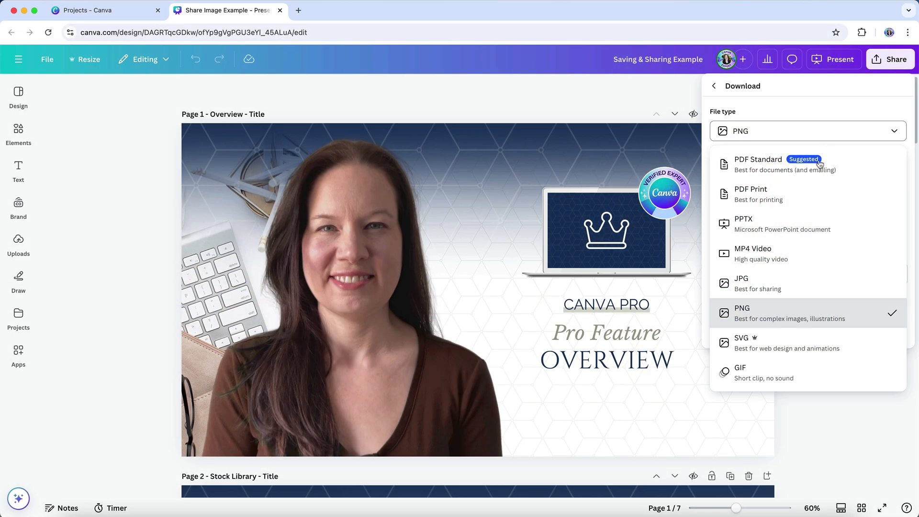
left_click(806, 346)
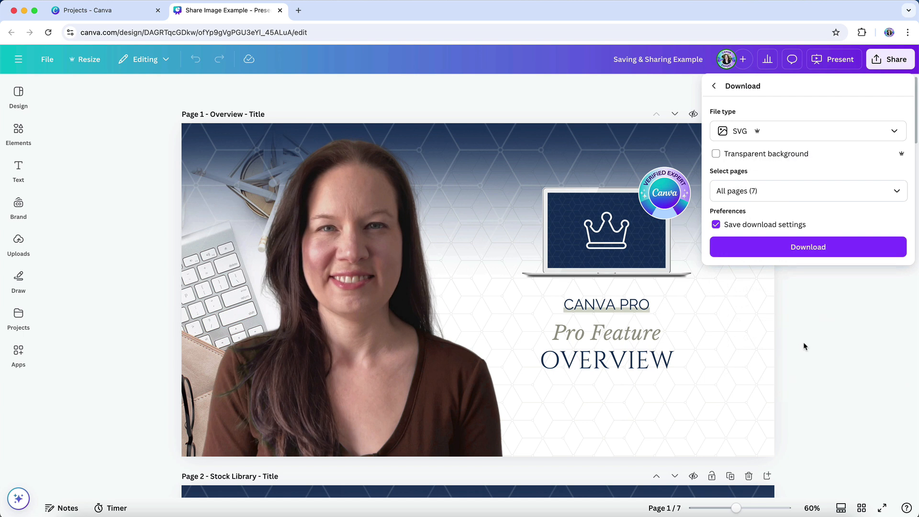
- Try the PDF Standard and PDF Print file types, and show the color profile choices for PDF Print
left_click(822, 132)
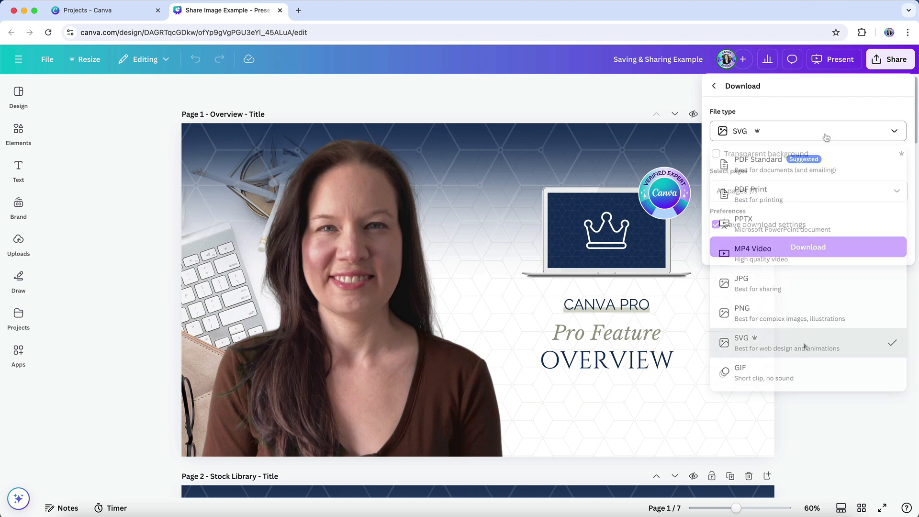
left_click(822, 167)
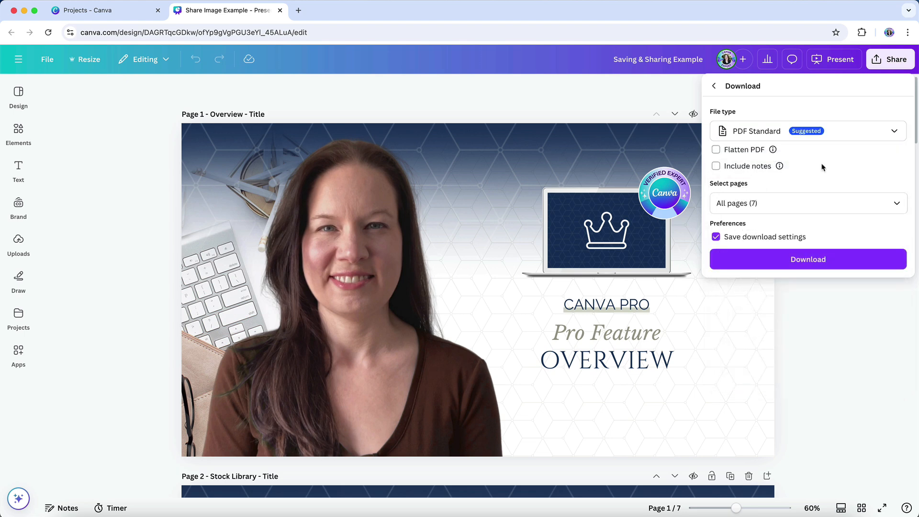
left_click(822, 132)
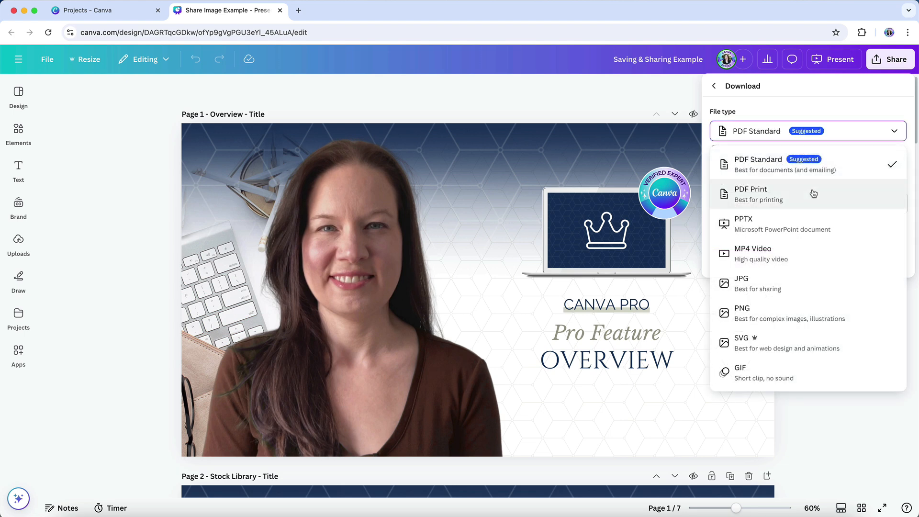
left_click(813, 191)
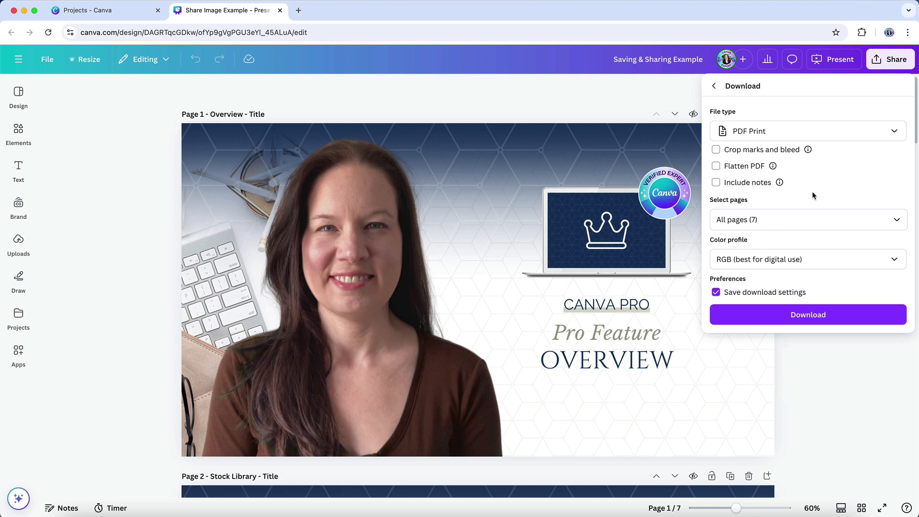
left_click(791, 261)
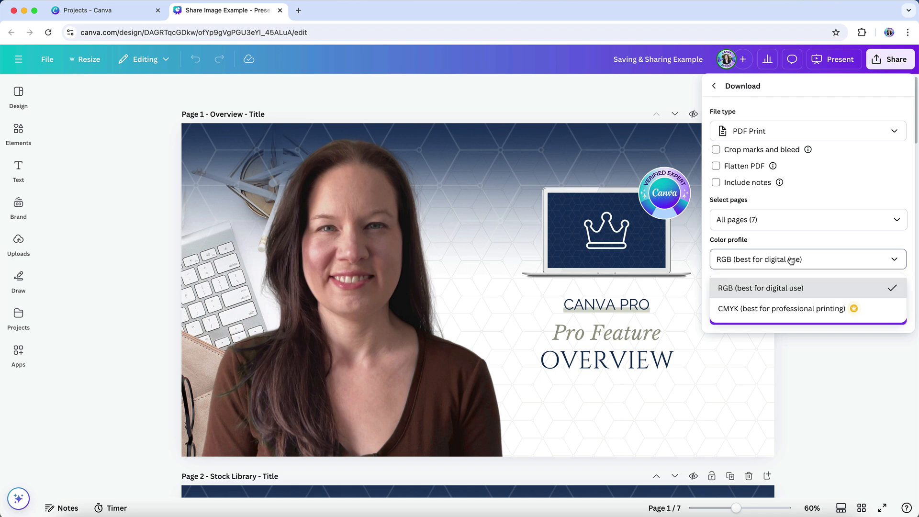
- Set the presentation's download file type to MP4 Video and show the available file types again
left_click(821, 132)
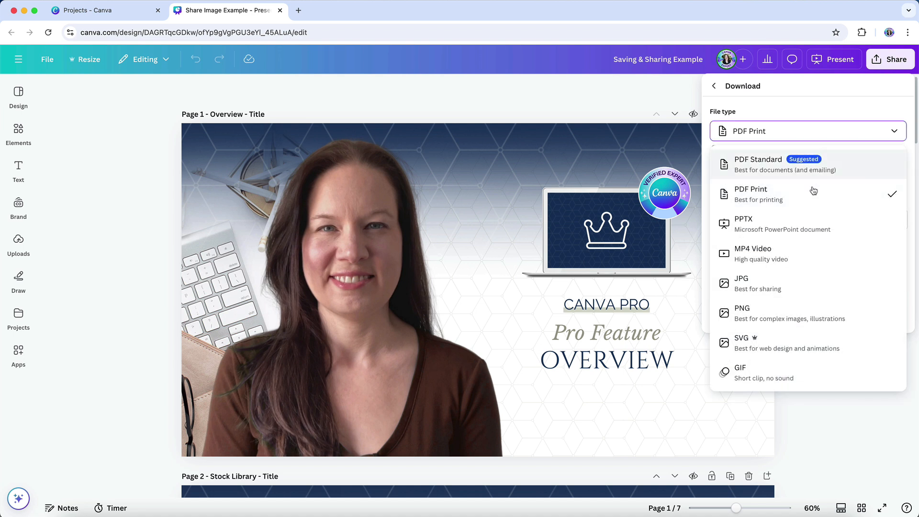
left_click(805, 255)
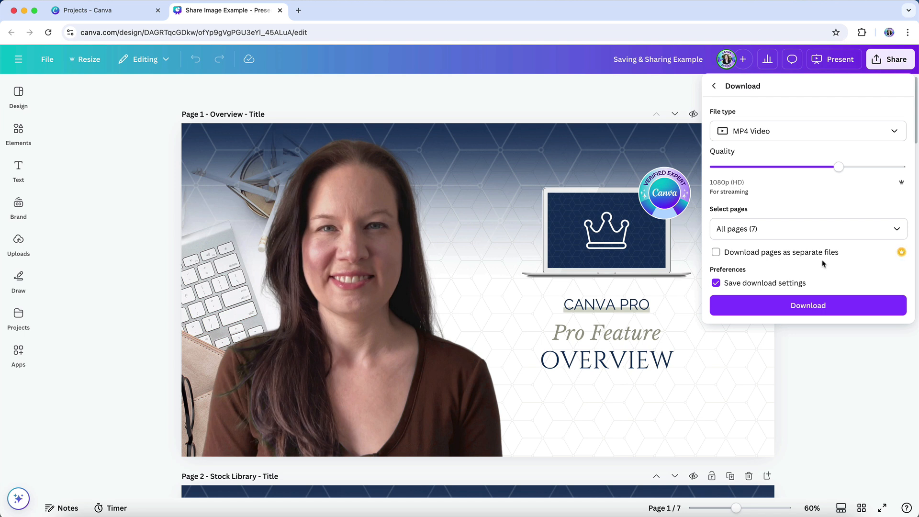
left_click(817, 136)
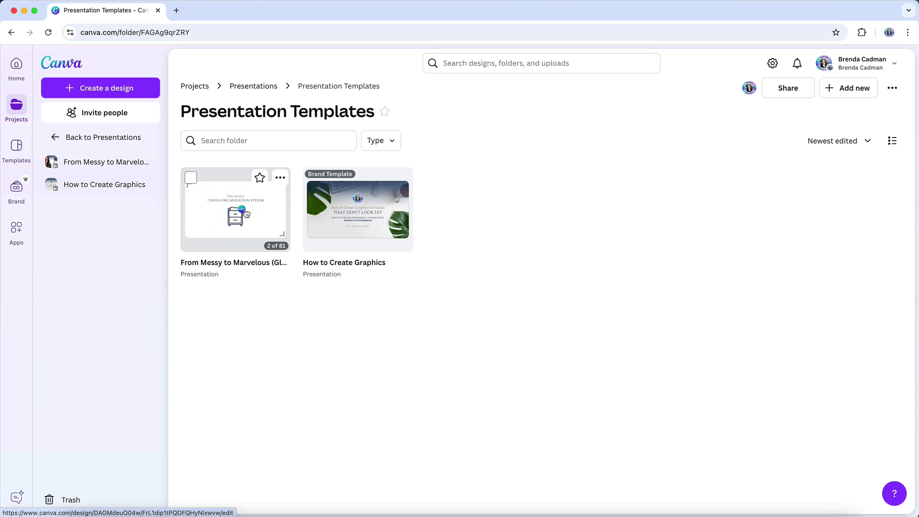
- Create a new presentation from the brand template "From Messy to Marvelous (Glow Up)" in the Presentation Templates folder
left_click(245, 213)
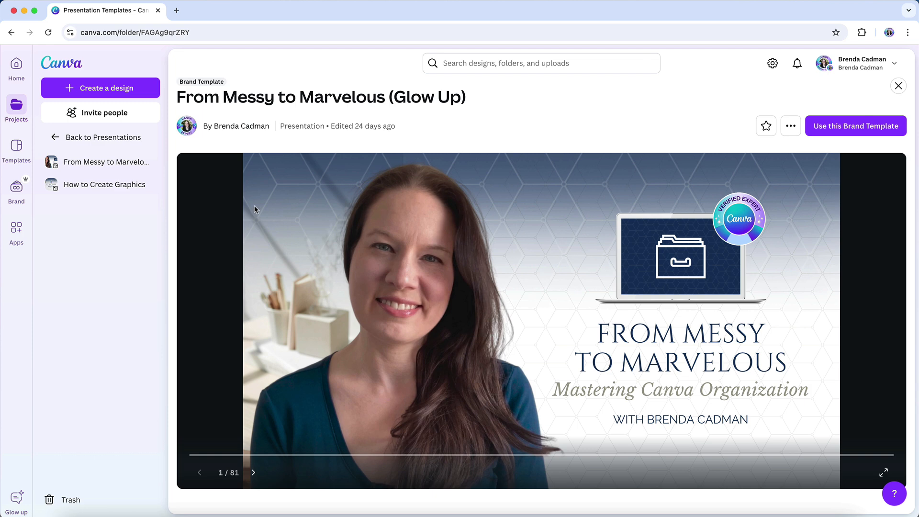
left_click(835, 128)
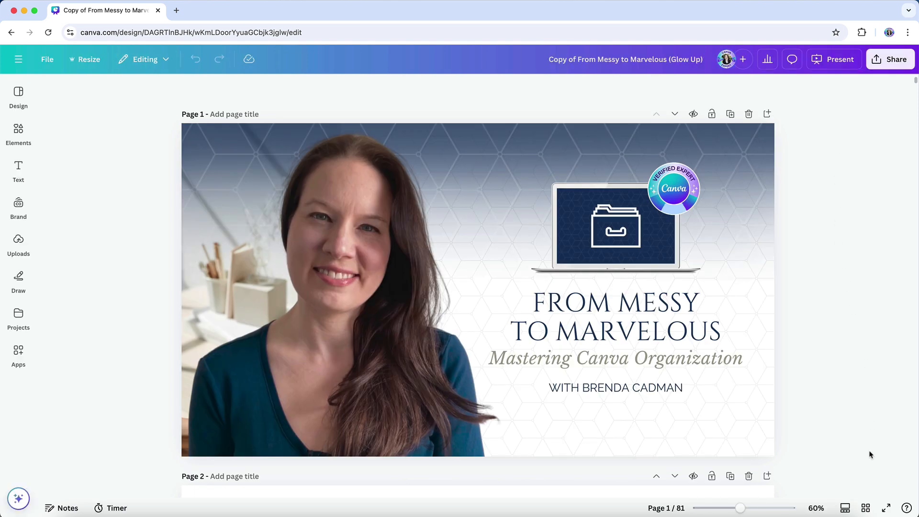
- Show all pages as a grid and delete page 11, the PRE-RECORDED ONLY "Clean Up My Canva" slide
left_click(866, 508)
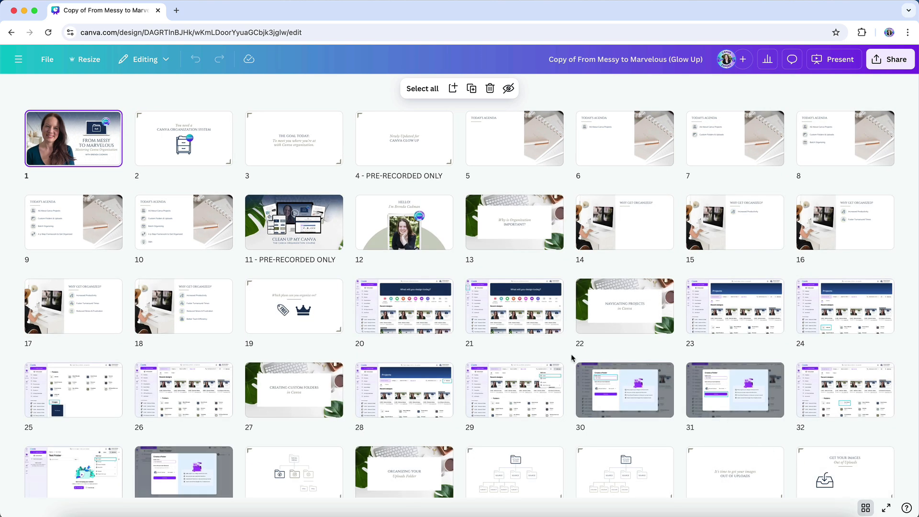
left_click(312, 236)
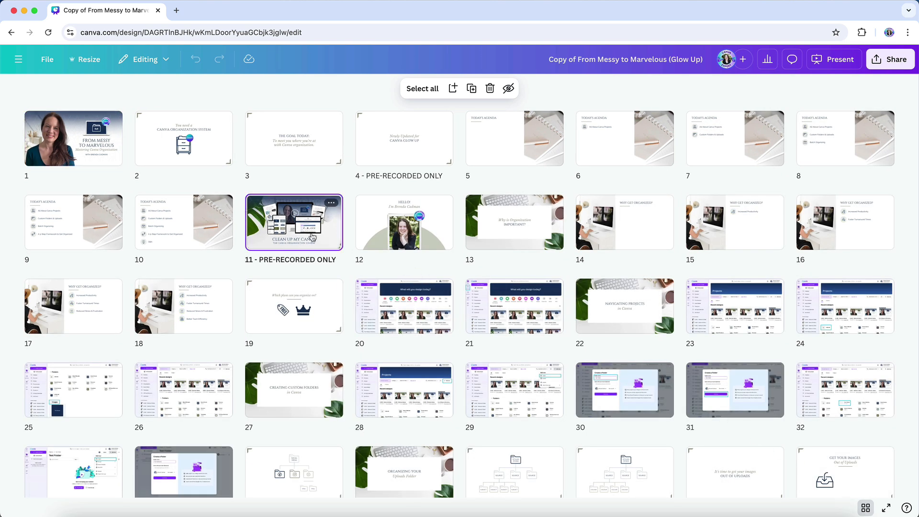
key("Delete")
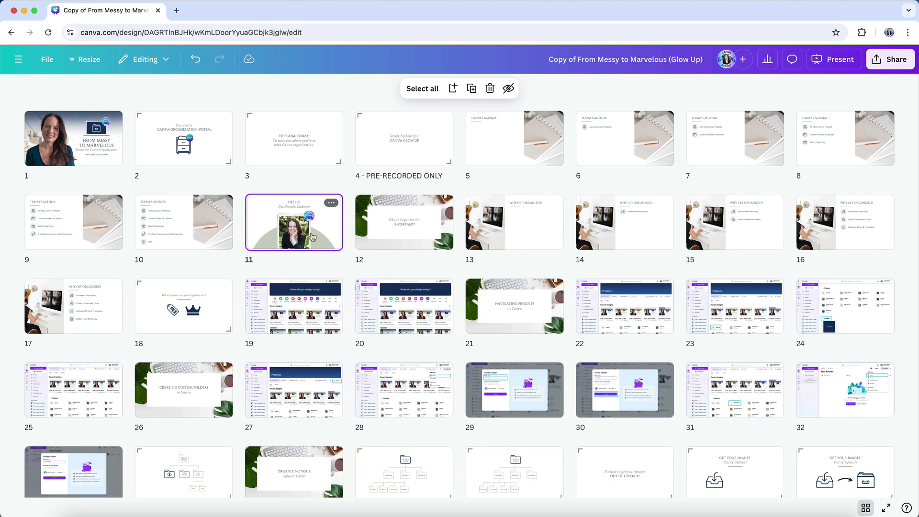
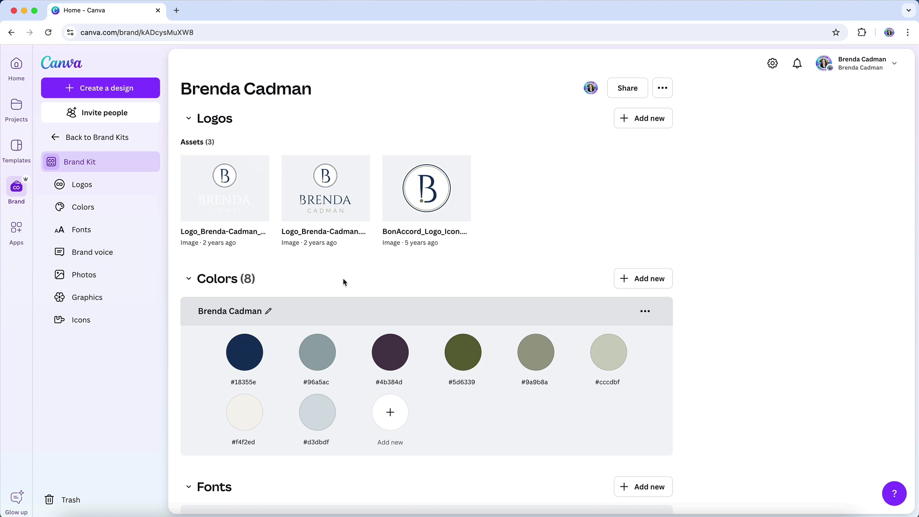
- Leave the brand kit and create a folder named Logos inside the Brand Assets project folder
left_click(102, 136)
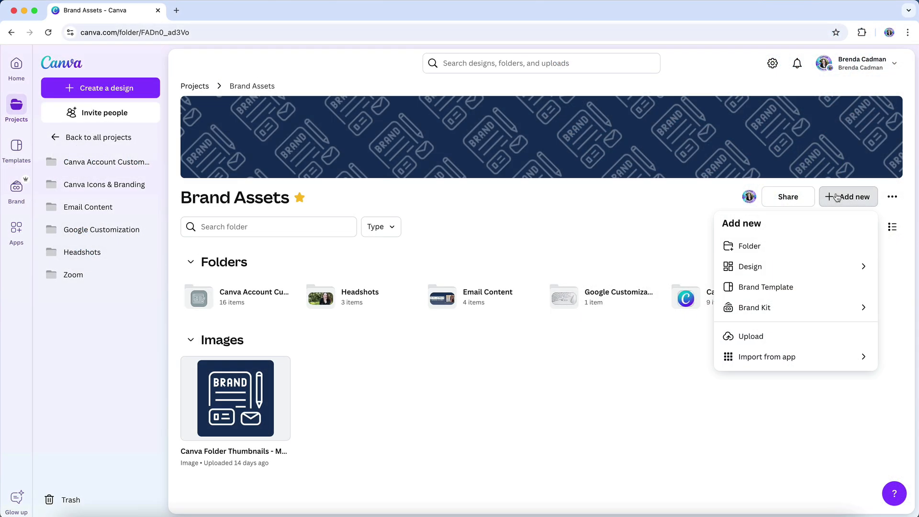
left_click(792, 248)
type("Logos")
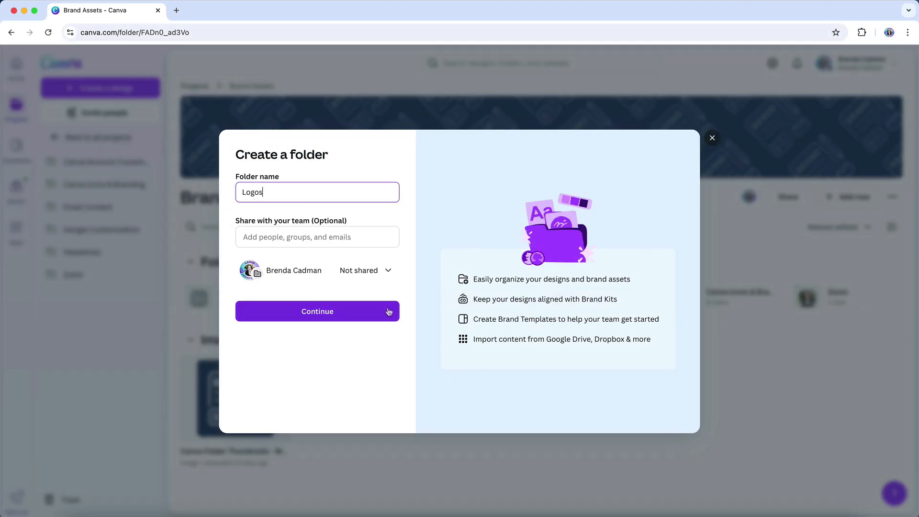
left_click(389, 313)
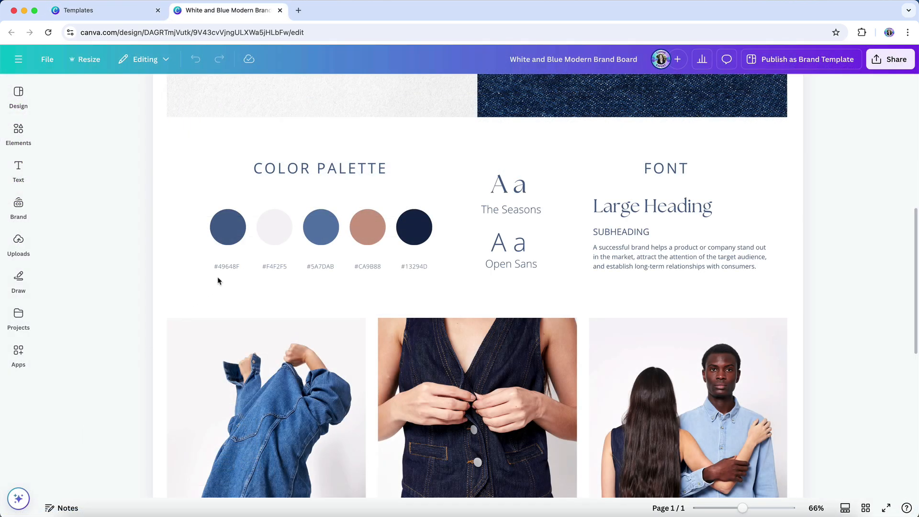
- Select the hex code under the first color circle in the White and Blue Modern Brand Board's palette
left_click(229, 272)
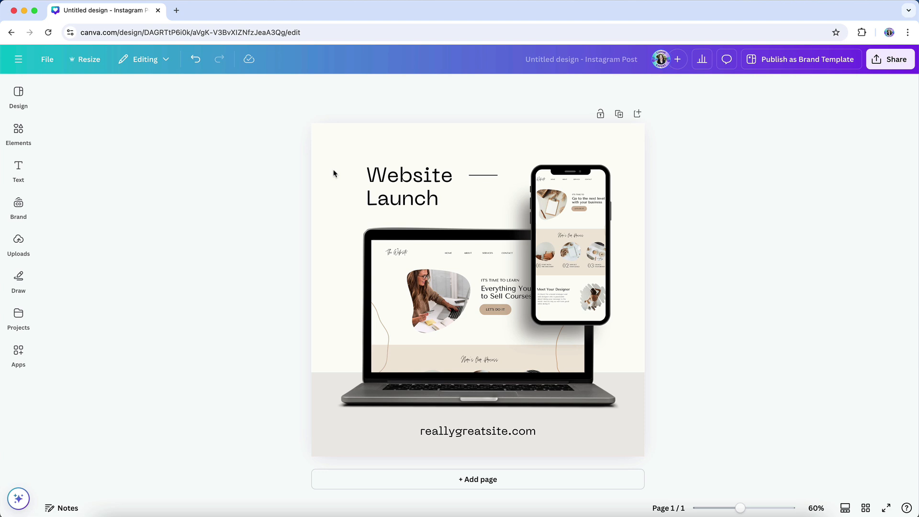
- Set the "Website Launch" heading of the Instagram post to the uploaded font Aurellia Script Regular
left_click(380, 176)
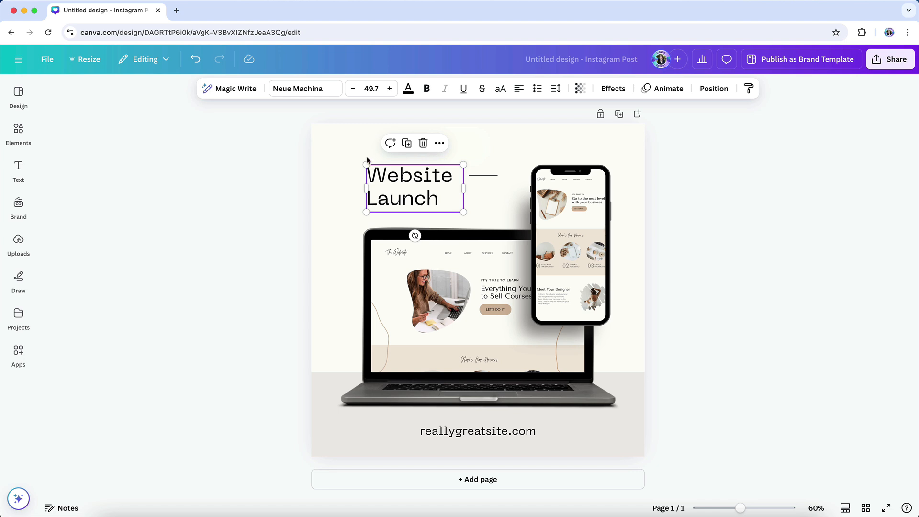
left_click(311, 88)
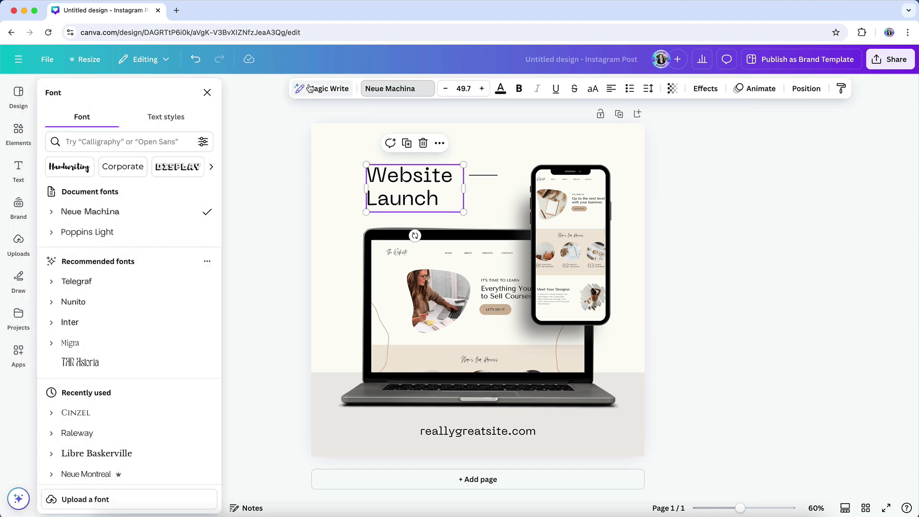
scroll(167, 341, "down", 5)
scroll(167, 340, "down", 4)
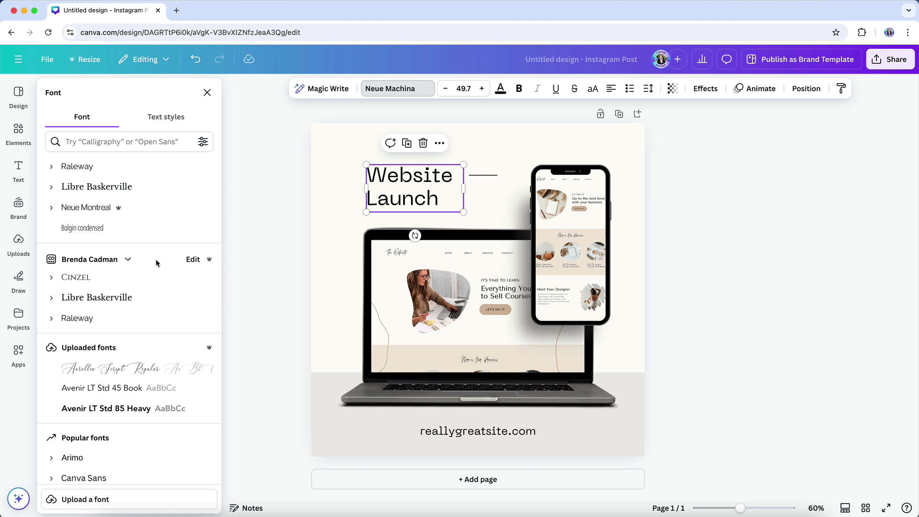
type("calgary")
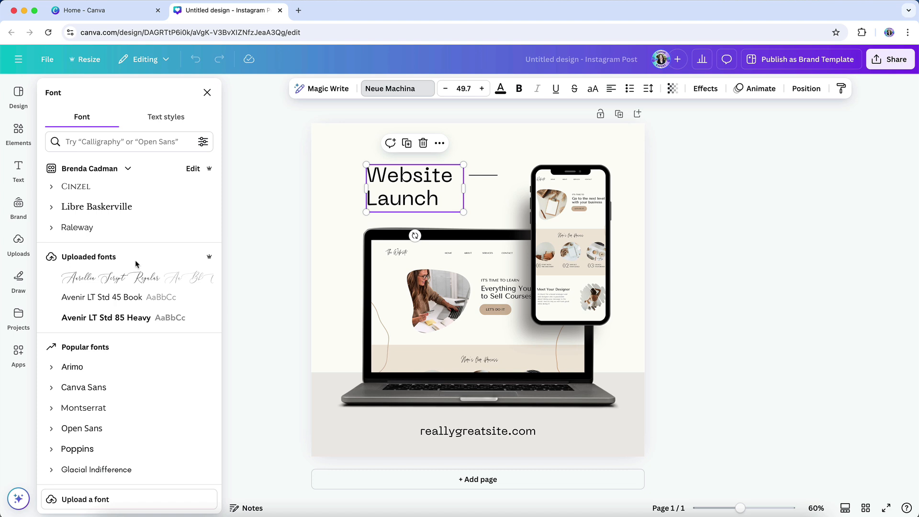
left_click(110, 285)
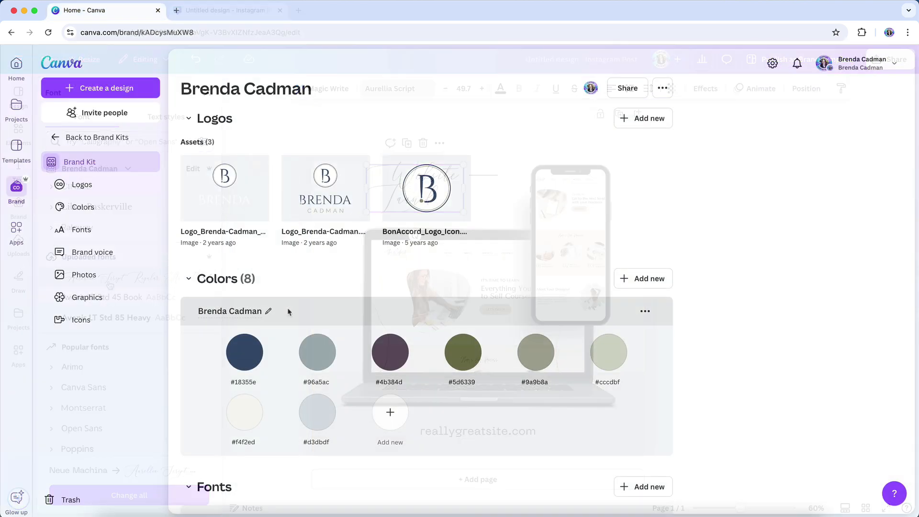
- Review the brand kit's colors, fonts and brand voice sections, and open the management of its uploaded fonts
scroll(287, 311, "down", 8)
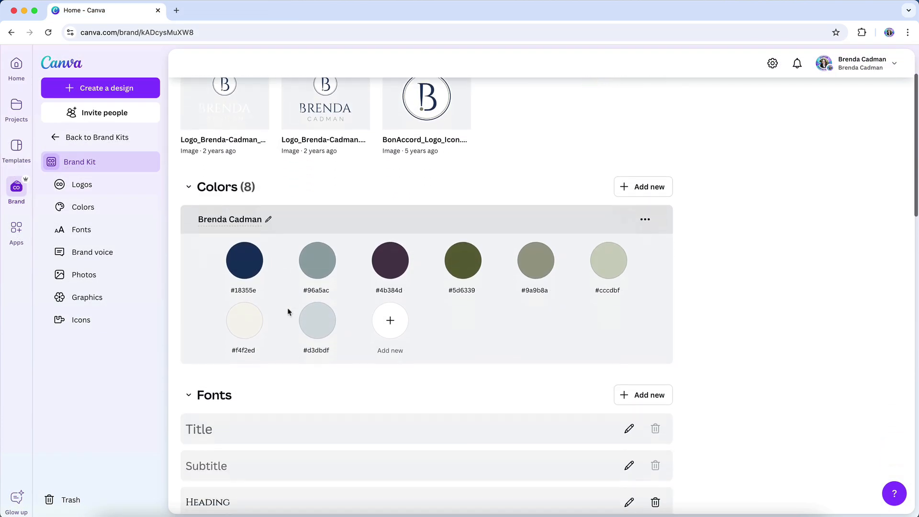
scroll(289, 313, "down", 4)
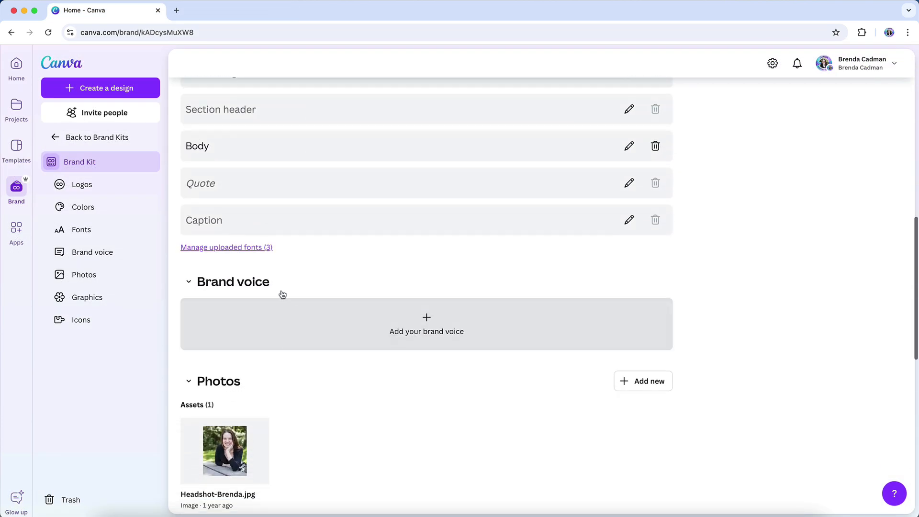
left_click(264, 248)
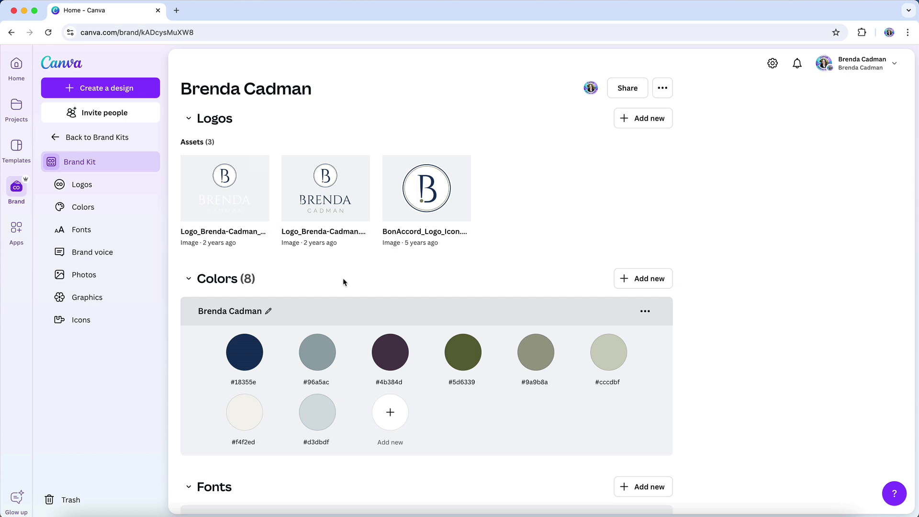
scroll(344, 283, "down", 5)
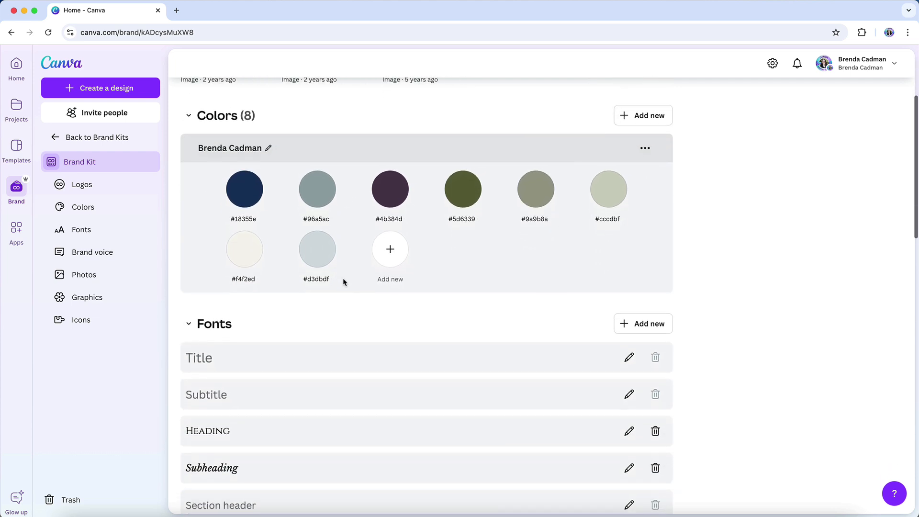
scroll(343, 282, "down", 1)
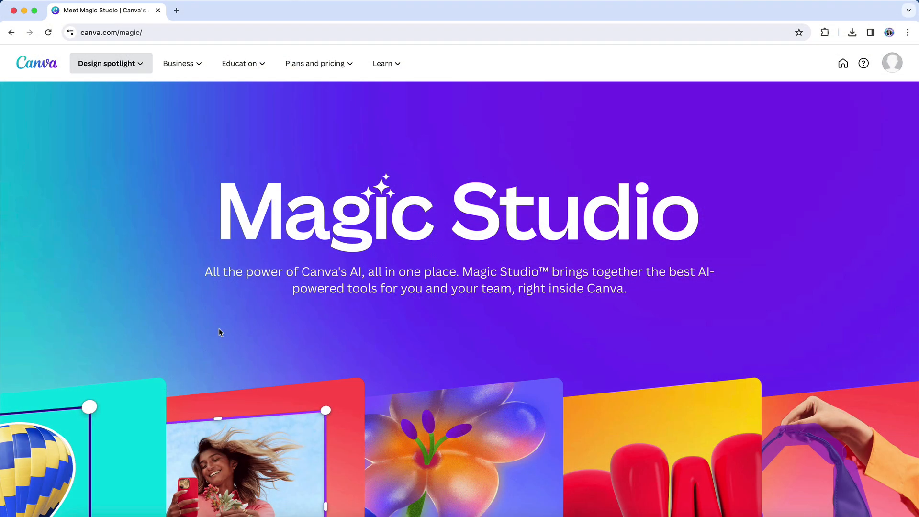
- Look through the Magic Studio page's AI features, from Magic Design and Magic Media to Magic Eraser, Magic Morph and Magic Write
scroll(219, 332, "down", 5)
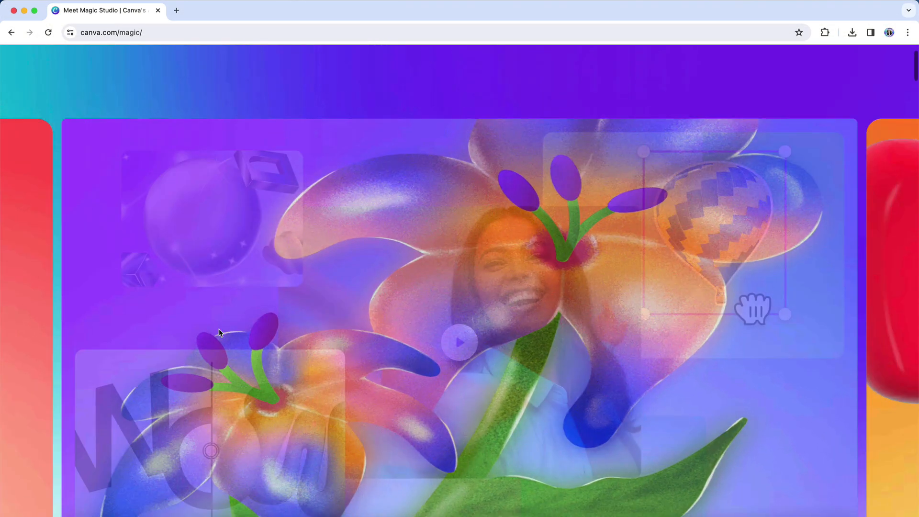
scroll(220, 331, "down", 10)
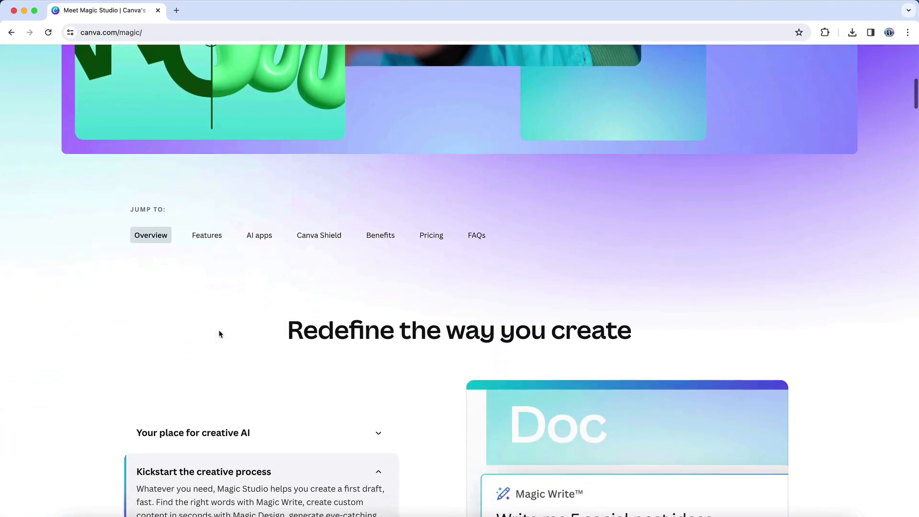
scroll(219, 334, "down", 4)
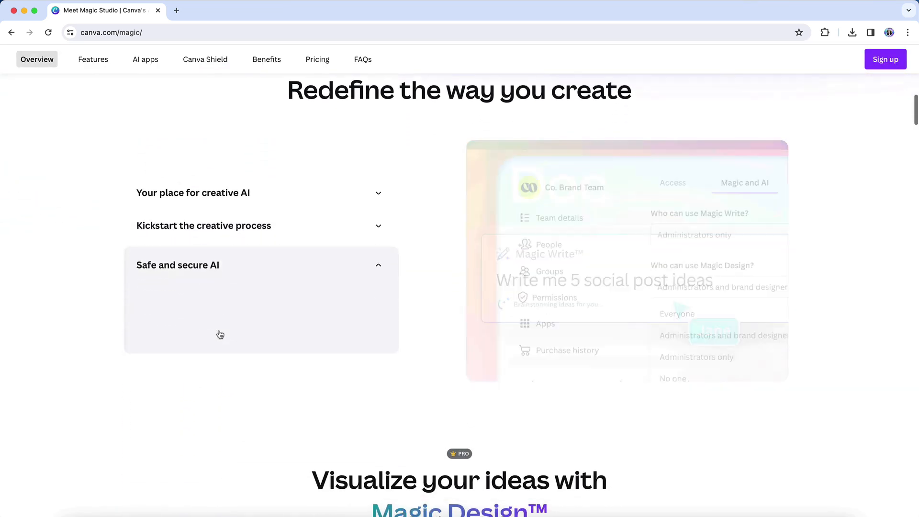
scroll(219, 333, "down", 5)
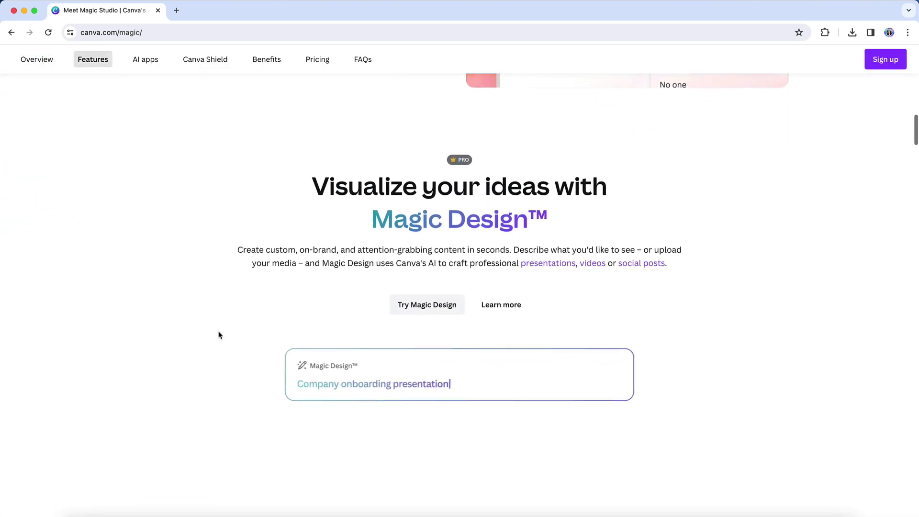
scroll(220, 335, "down", 7)
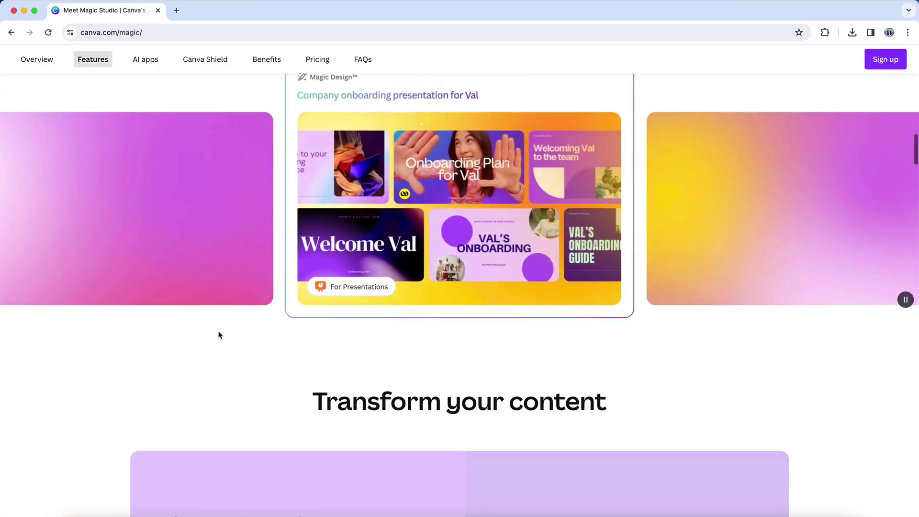
scroll(220, 335, "down", 4)
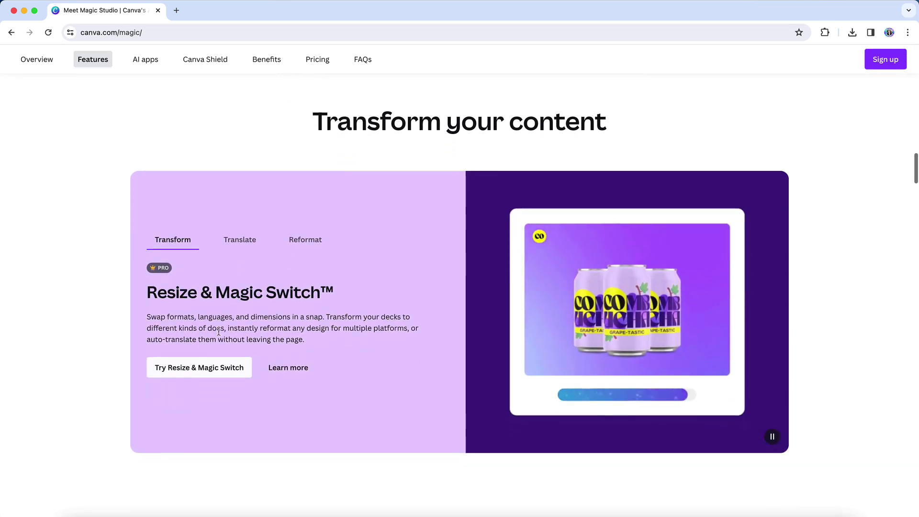
scroll(219, 334, "down", 8)
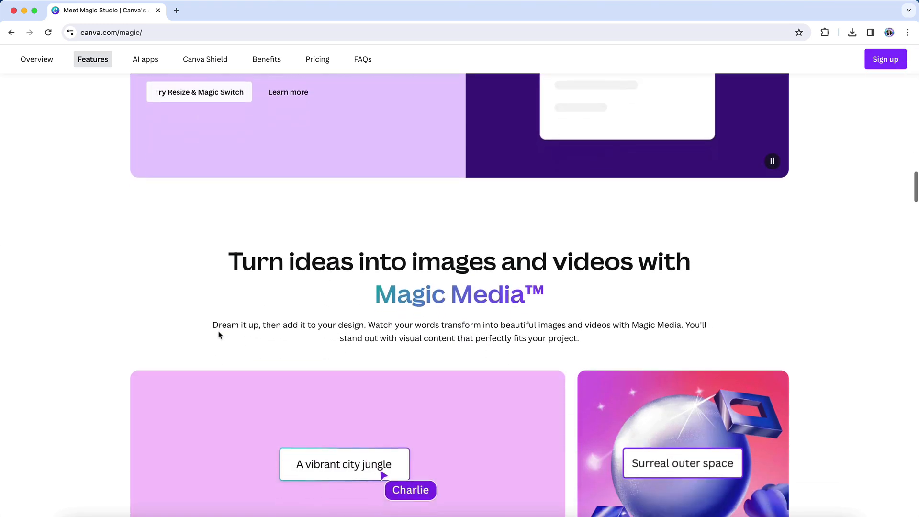
scroll(219, 334, "down", 5)
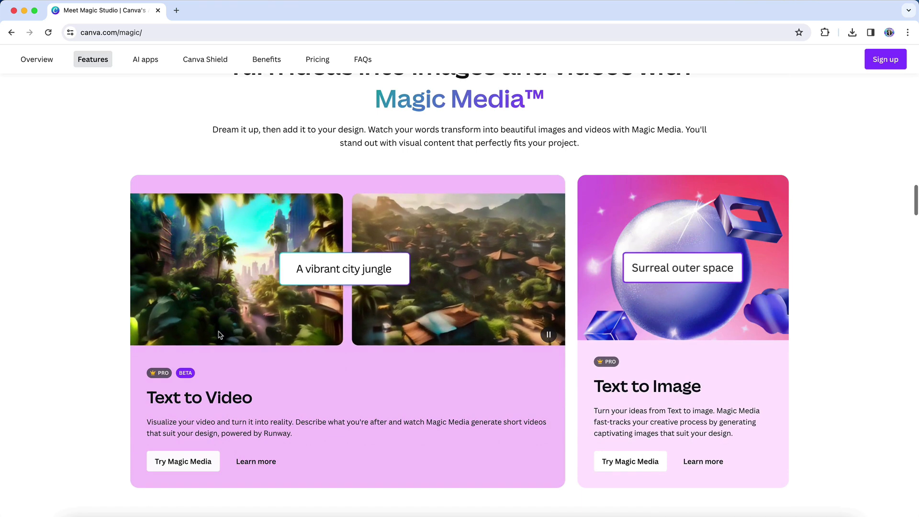
scroll(219, 335, "down", 8)
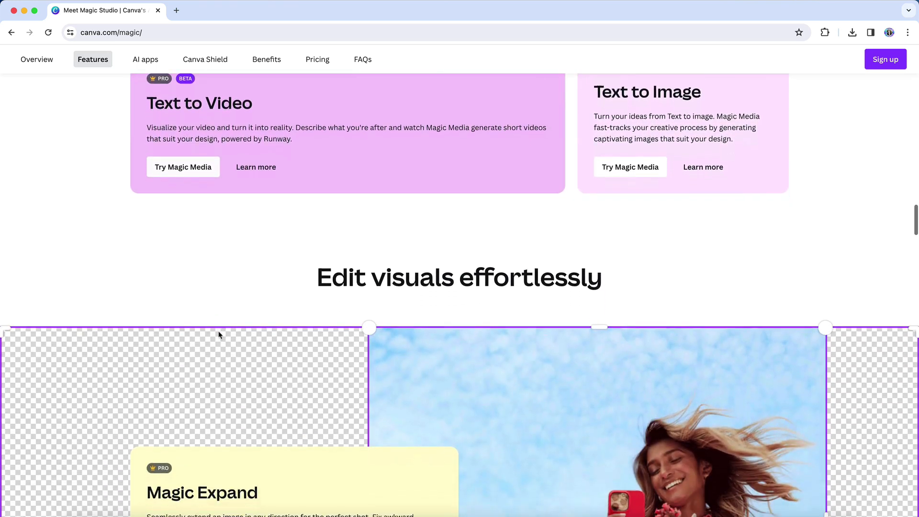
scroll(220, 335, "down", 7)
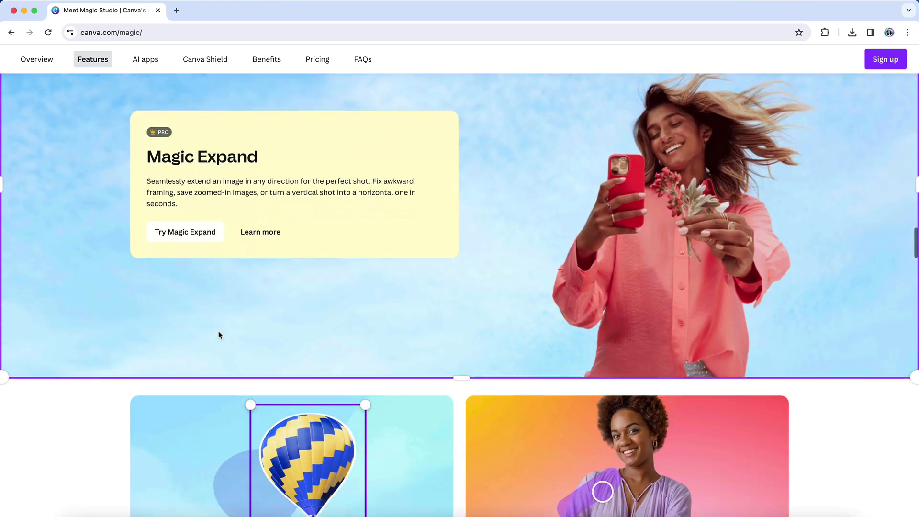
scroll(219, 335, "down", 6)
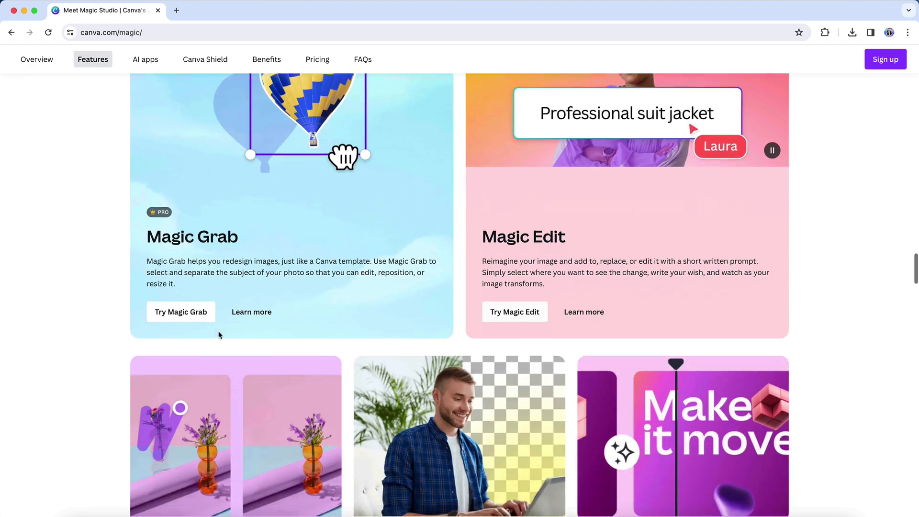
scroll(218, 331, "down", 8)
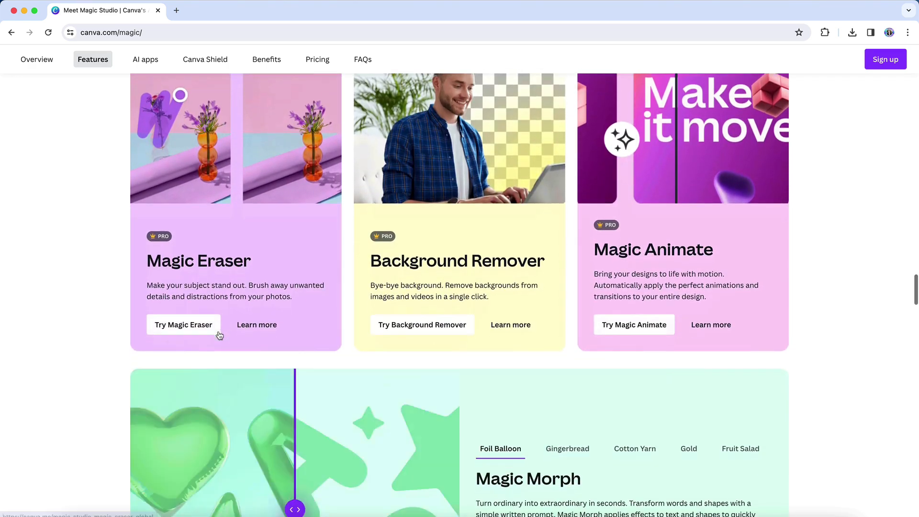
scroll(218, 335, "down", 7)
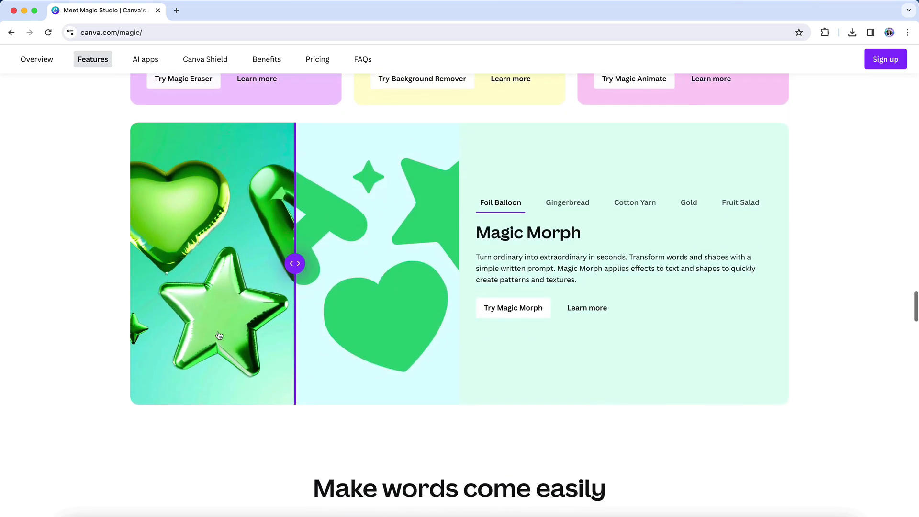
scroll(219, 331, "down", 5)
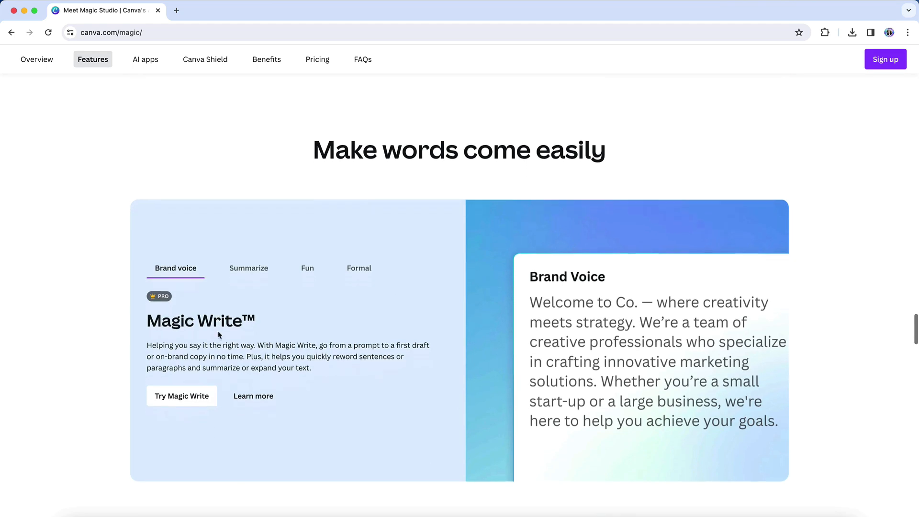
scroll(218, 335, "down", 3)
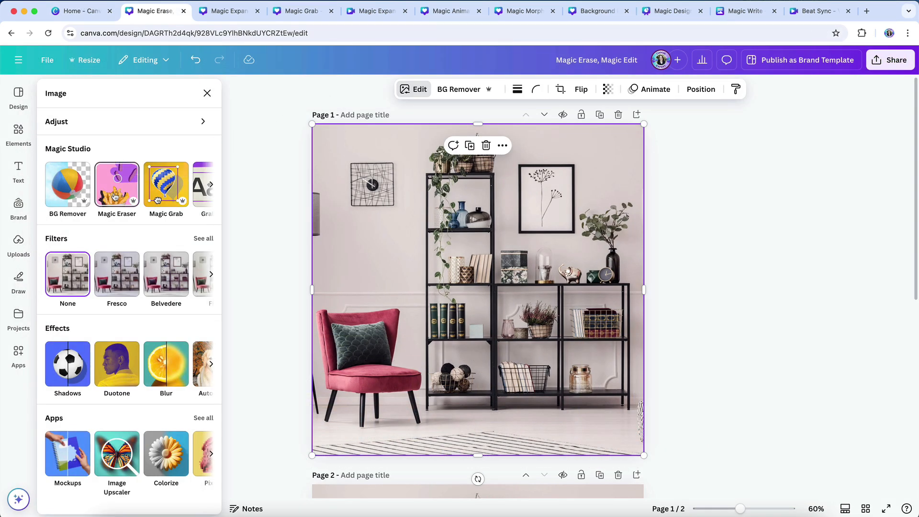
- Erase the cushion on the pink armchair in the page 1 photo using Magic Eraser with brush size 20
left_click(116, 198)
mouse_move(326, 335)
left_mouse_down()
mouse_move(328, 373)
mouse_move(364, 357)
left_mouse_up()
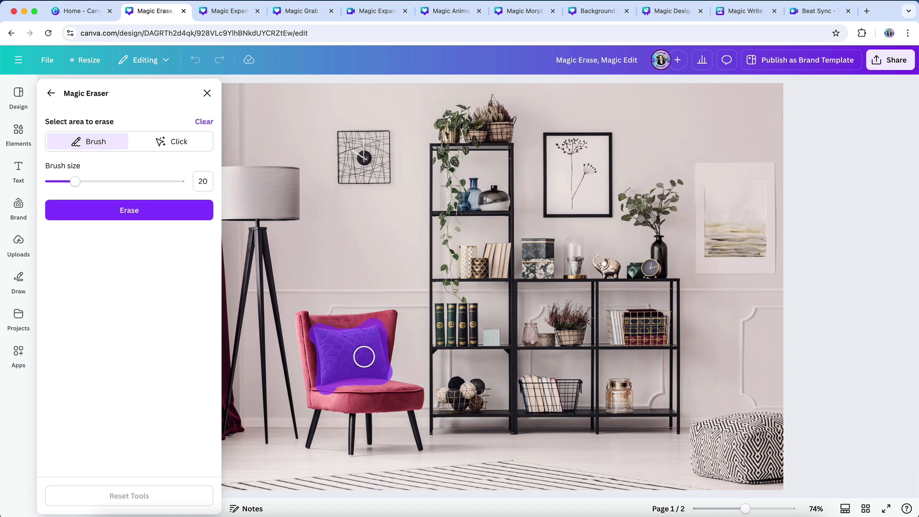
left_click(193, 210)
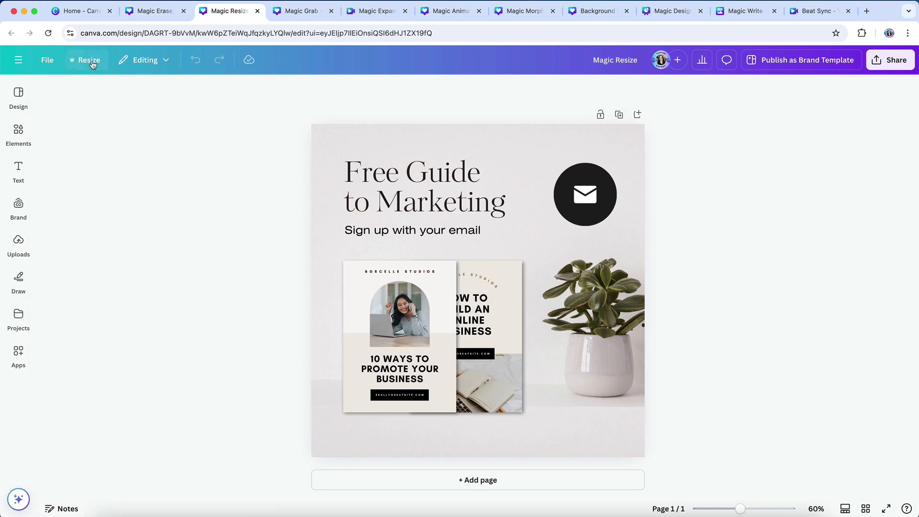
- Make a resized copy of the marketing post as a 1080 × 1920 px Instagram Story and open the copy
left_click(91, 61)
left_click(117, 91)
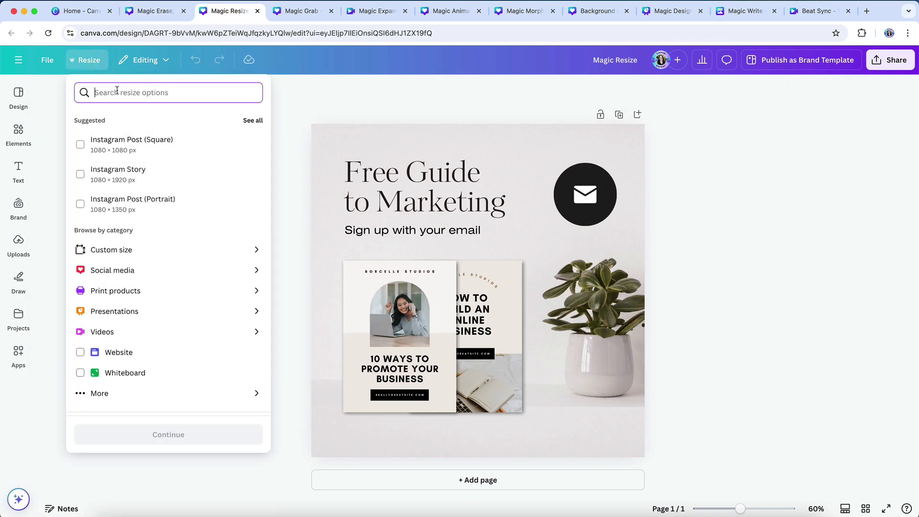
type("story")
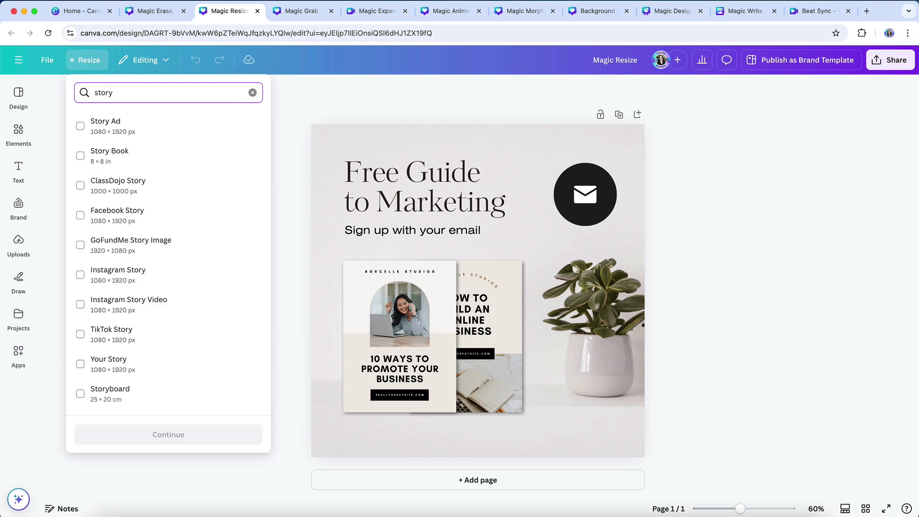
left_click(122, 277)
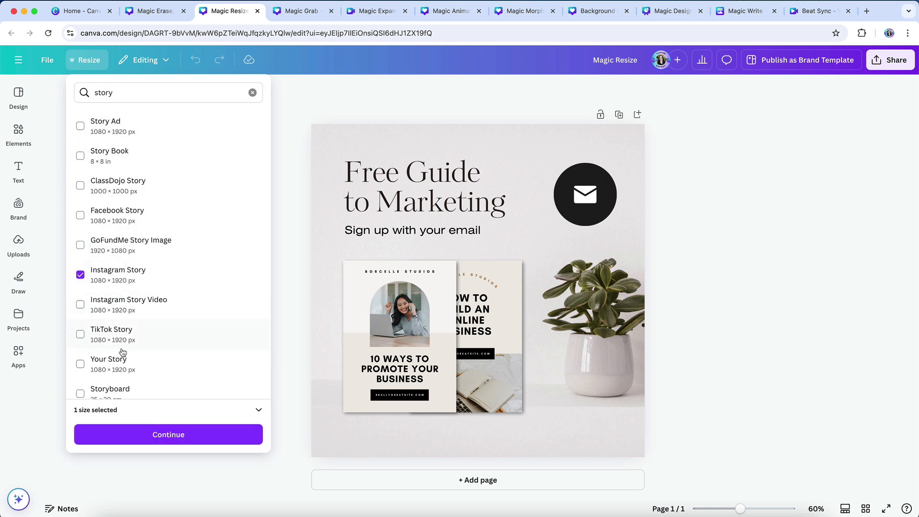
left_click(158, 434)
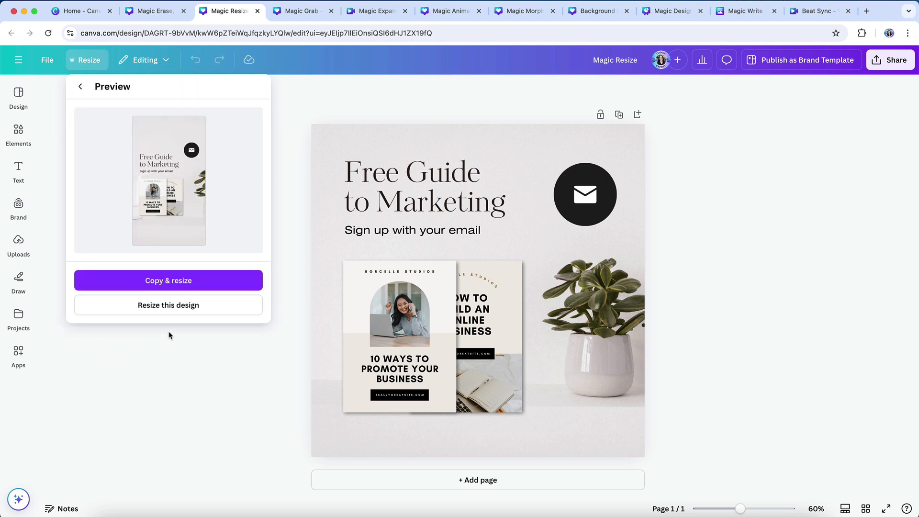
left_click(176, 288)
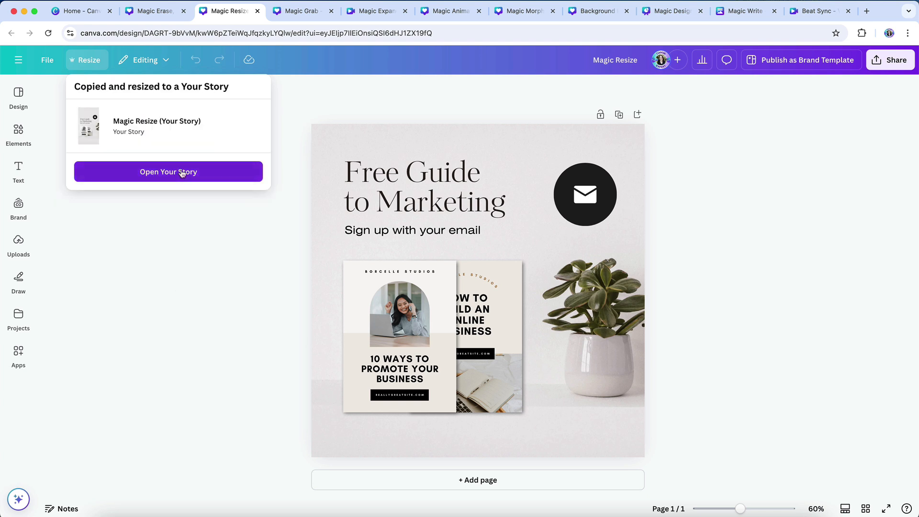
left_click(183, 172)
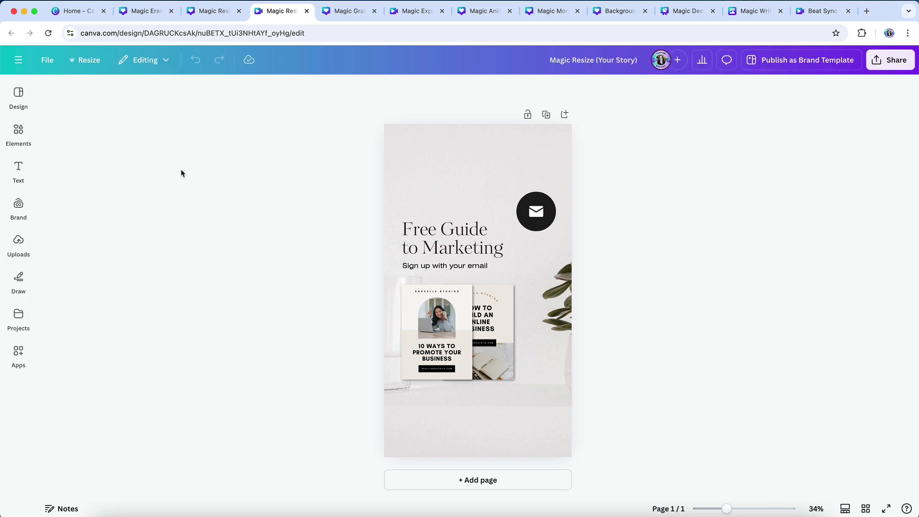
- Reposition the background photo inside the story's crop frame so more of the potted plant shows
left_click(400, 158)
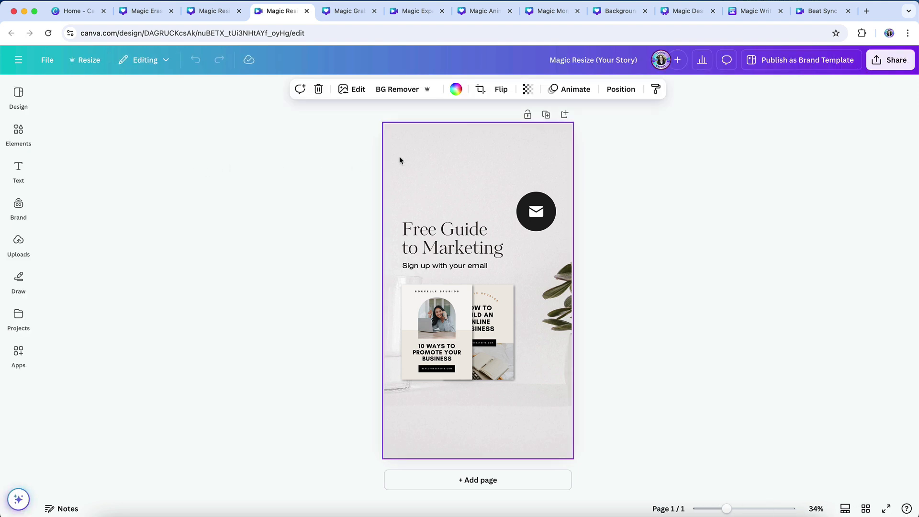
double_click(400, 159)
left_click_drag(386, 156, 355, 156)
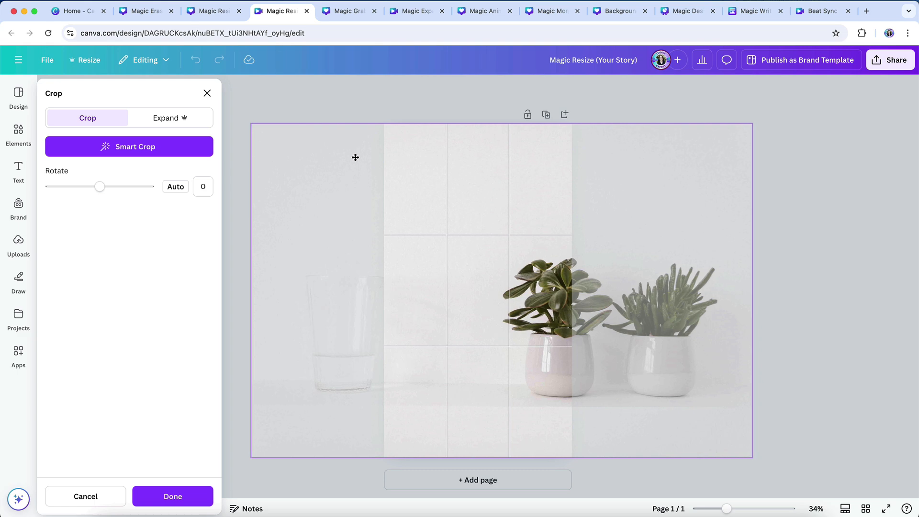
left_click(360, 112)
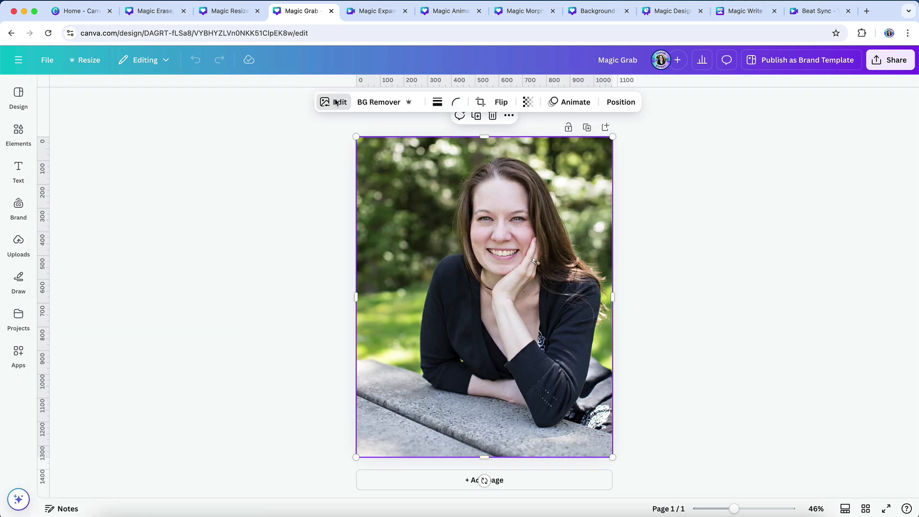
- Separate the woman from the portrait photo's background in the Magic Grab design and move her sideways
left_click(335, 101)
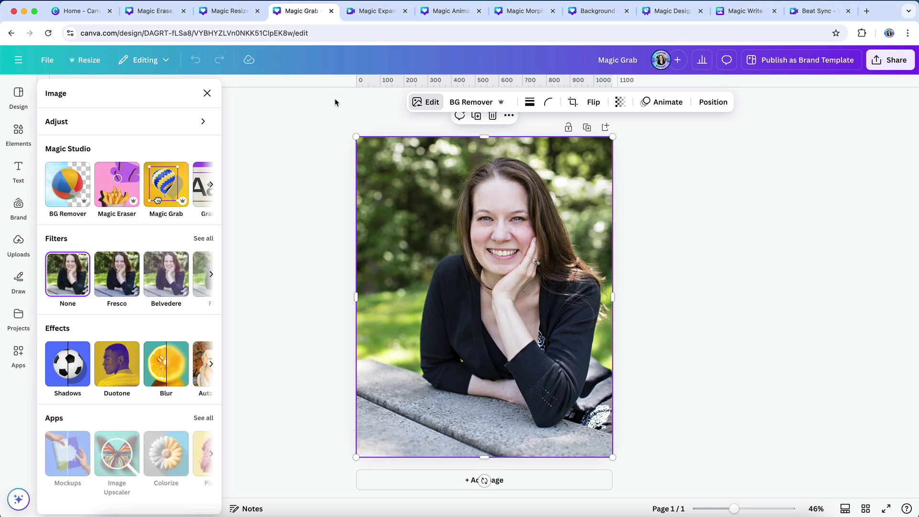
left_click(168, 186)
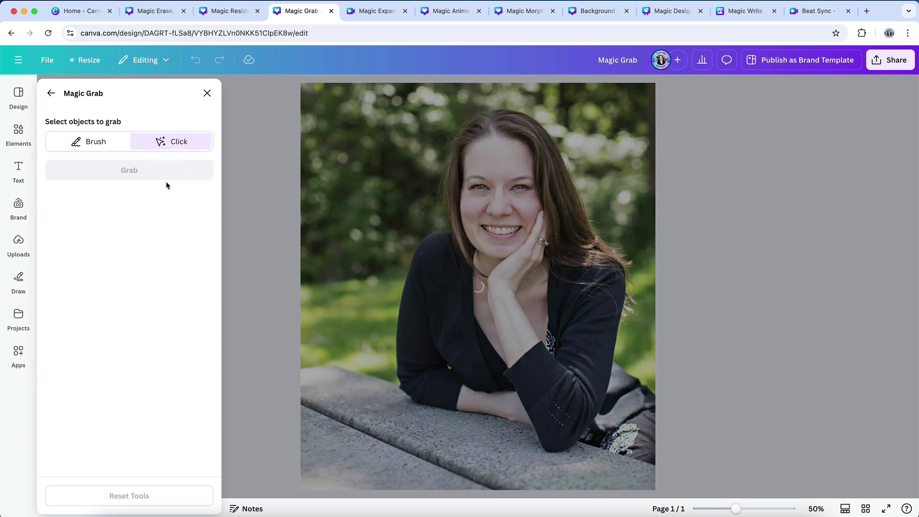
left_click(485, 190)
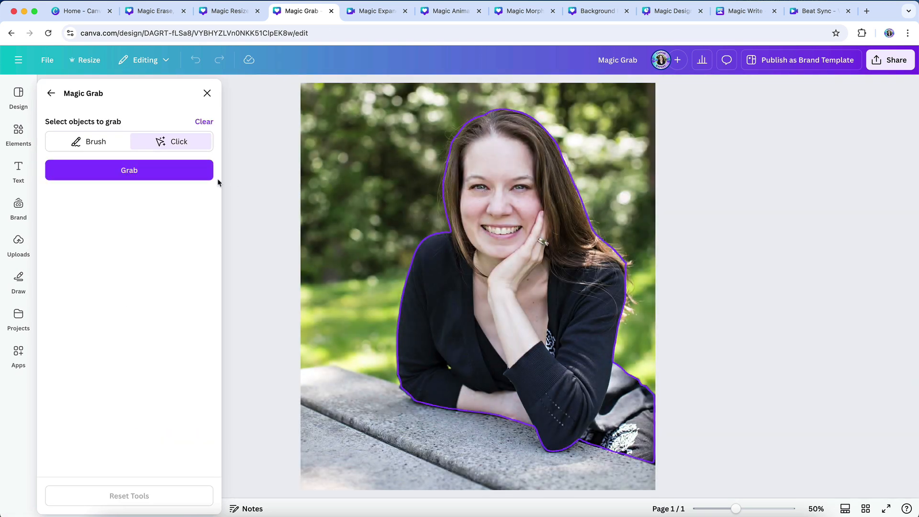
left_click(184, 174)
left_click_drag(431, 265, 510, 260)
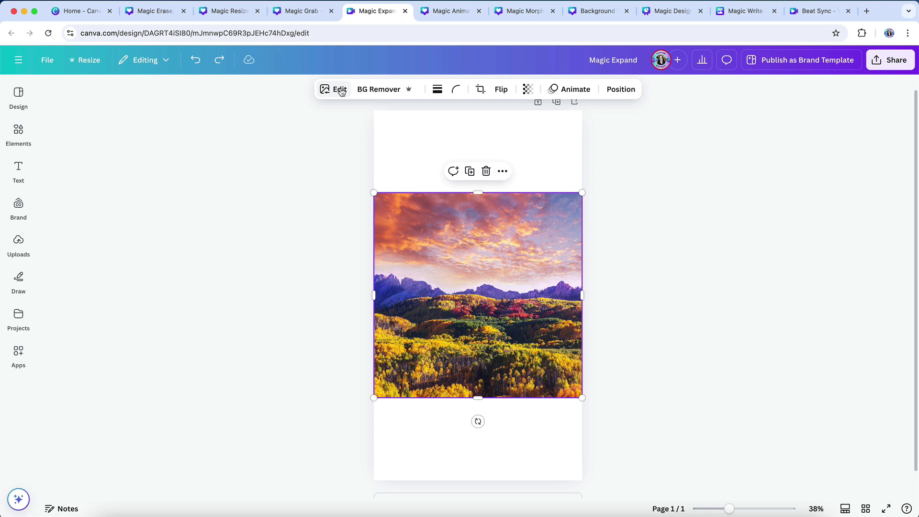
- Extend the mountain landscape photo in the Magic Expand design to Whole Page, compare the generated variants, and choose the one with the winding river
left_click(341, 90)
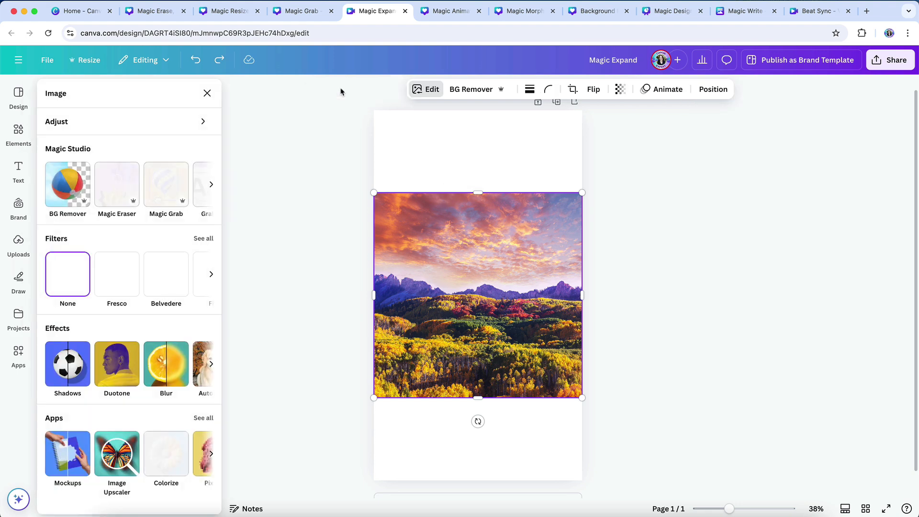
left_click(212, 187)
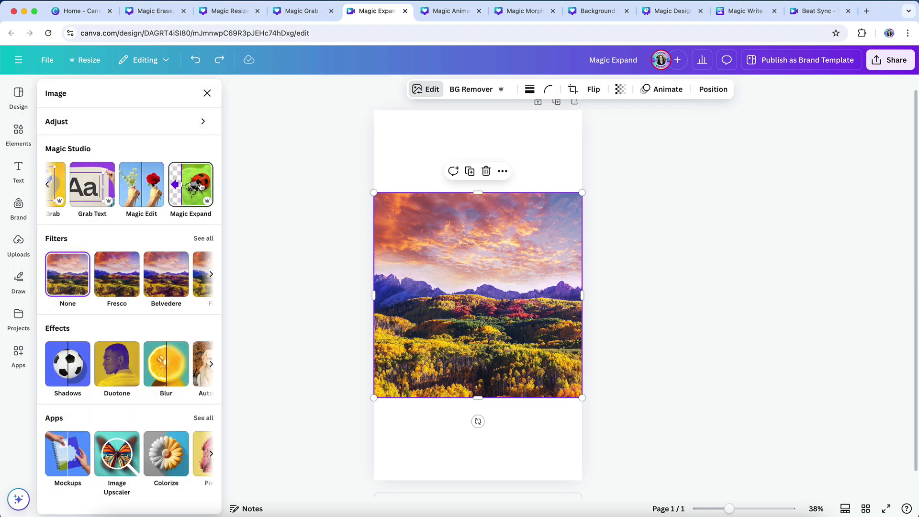
left_click(192, 187)
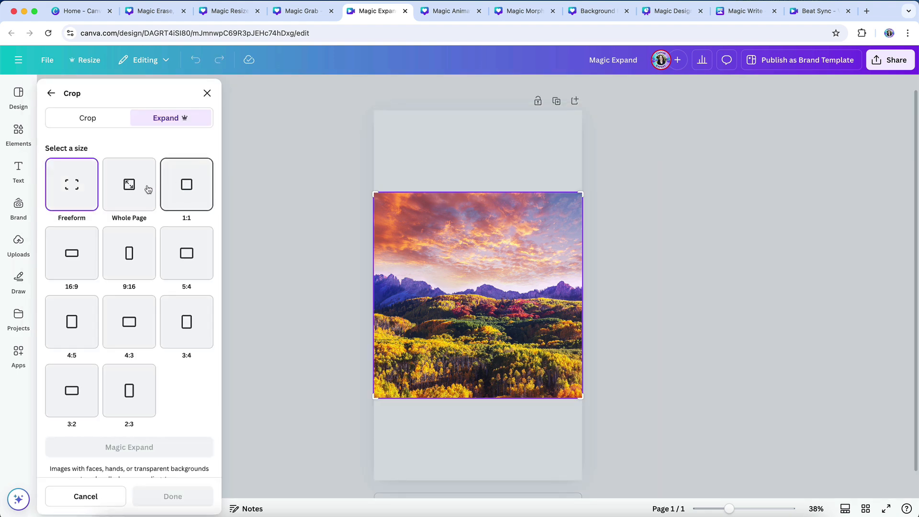
left_click(130, 192)
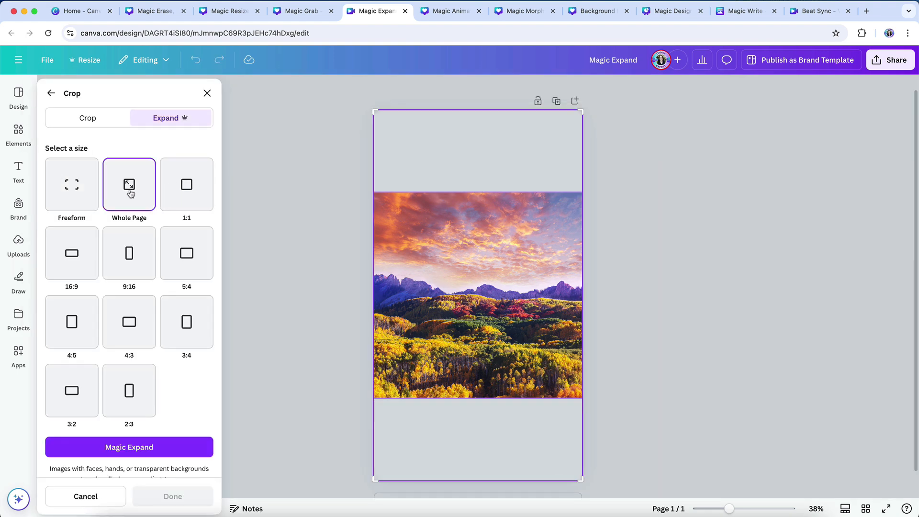
left_click(134, 448)
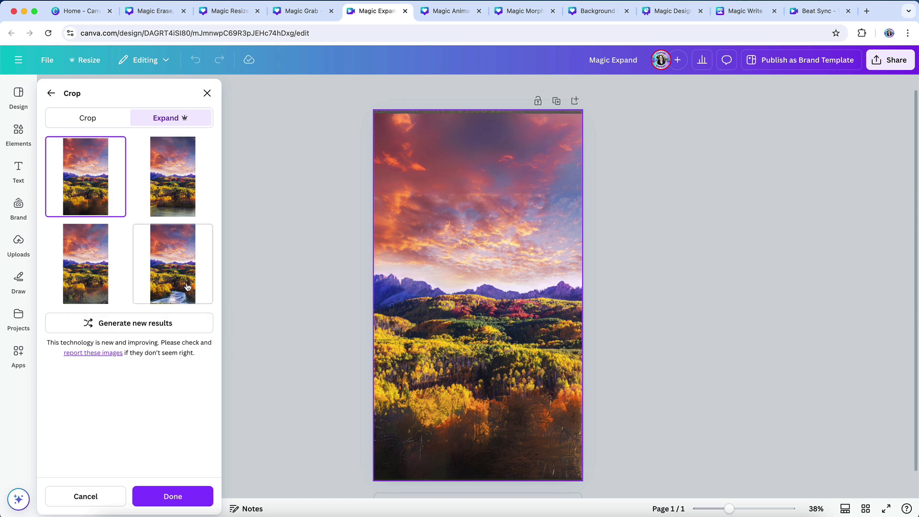
left_click(181, 279)
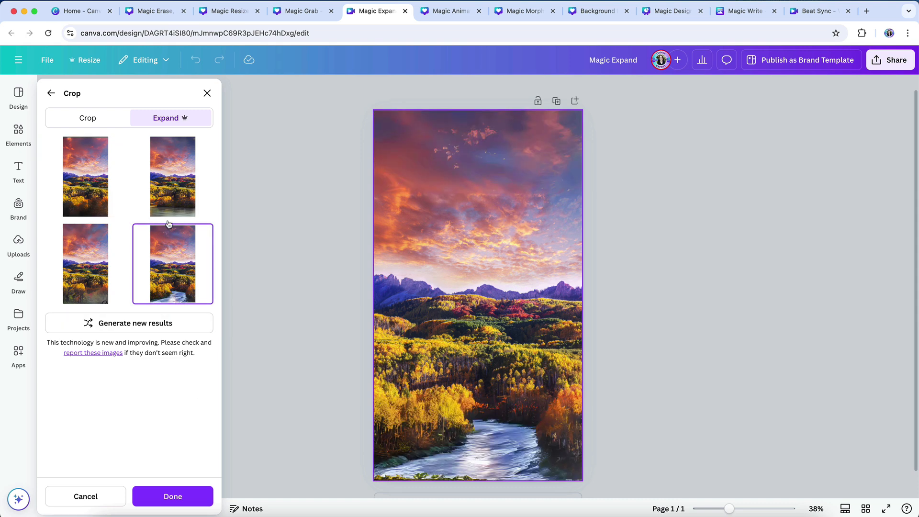
left_click(169, 201)
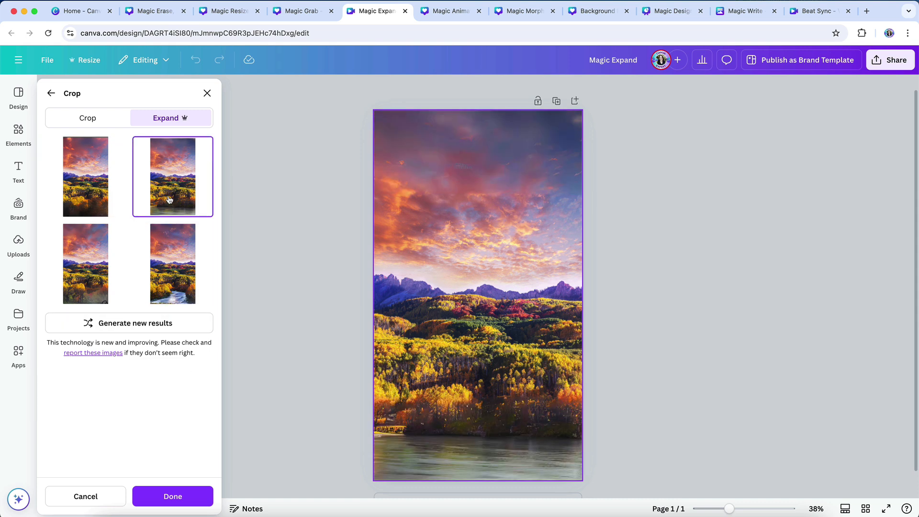
left_click(166, 253)
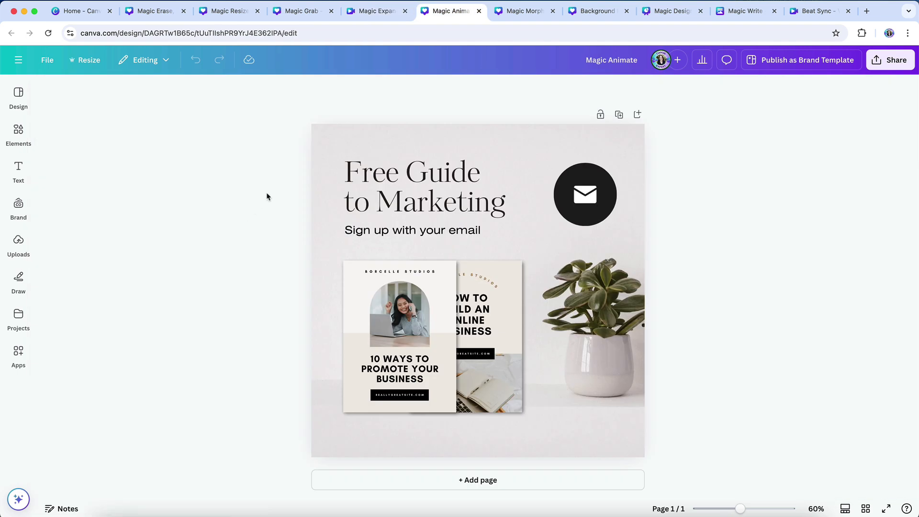
- Try the Professional and Bold styles of Magic Animate on the "Free Guide to Marketing" page
left_click(354, 141)
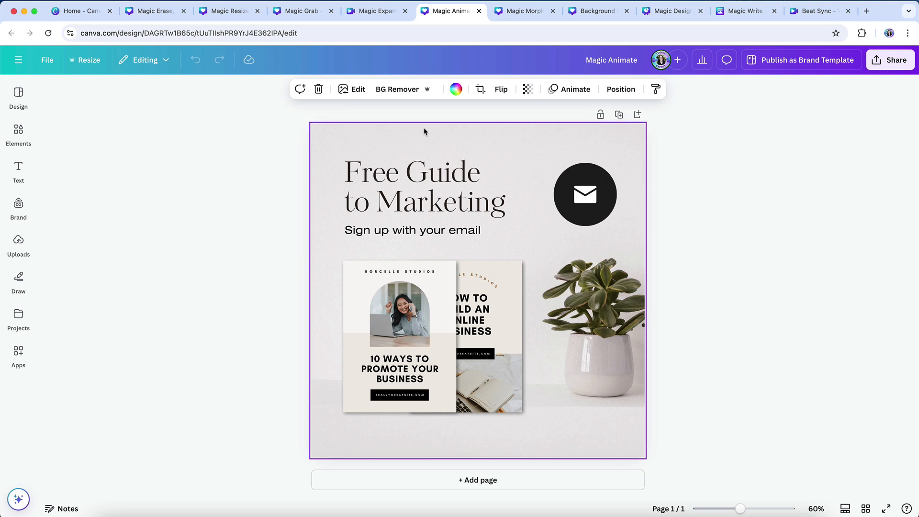
left_click(567, 91)
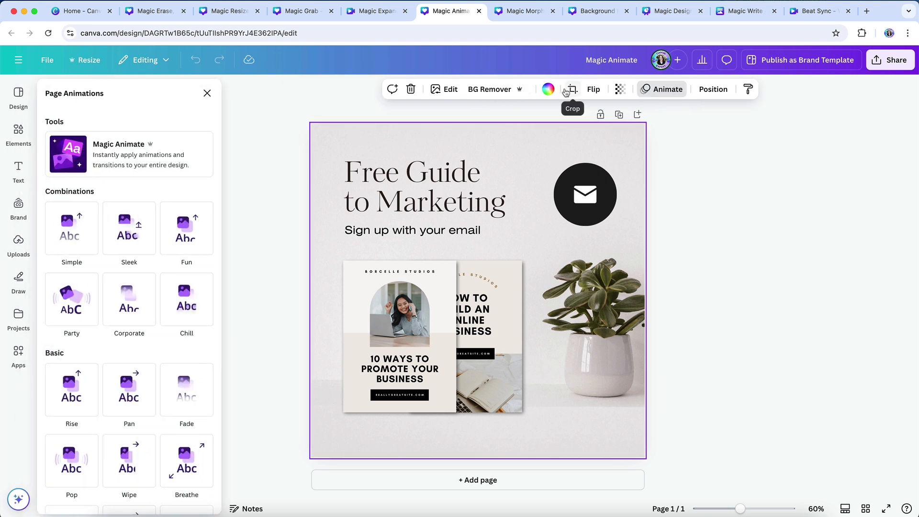
left_click(160, 154)
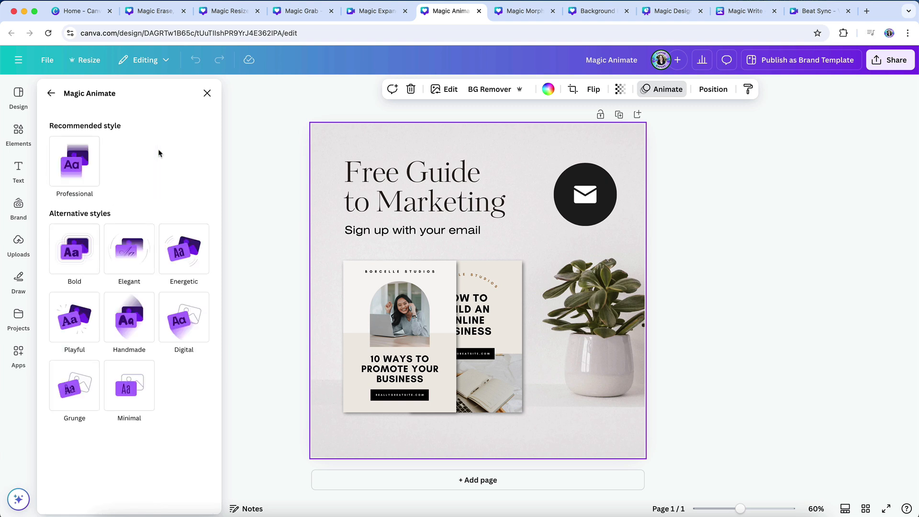
left_click(82, 167)
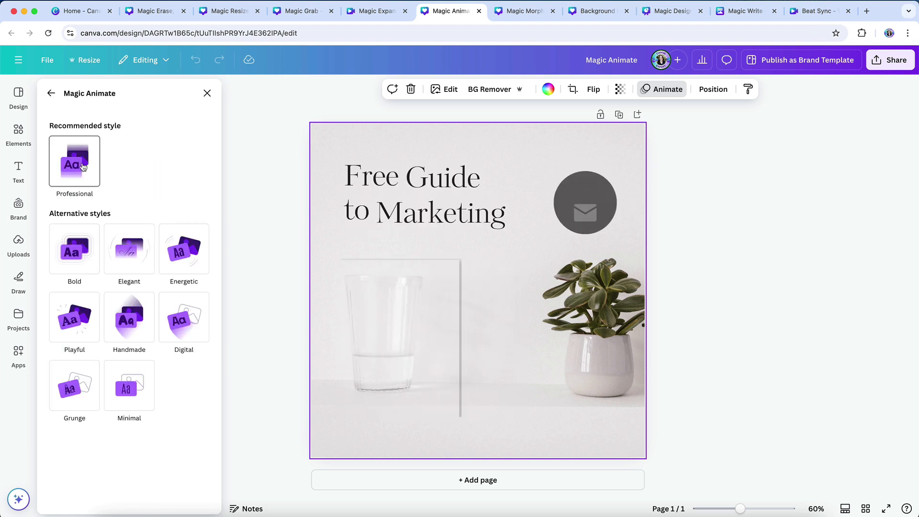
left_click(83, 257)
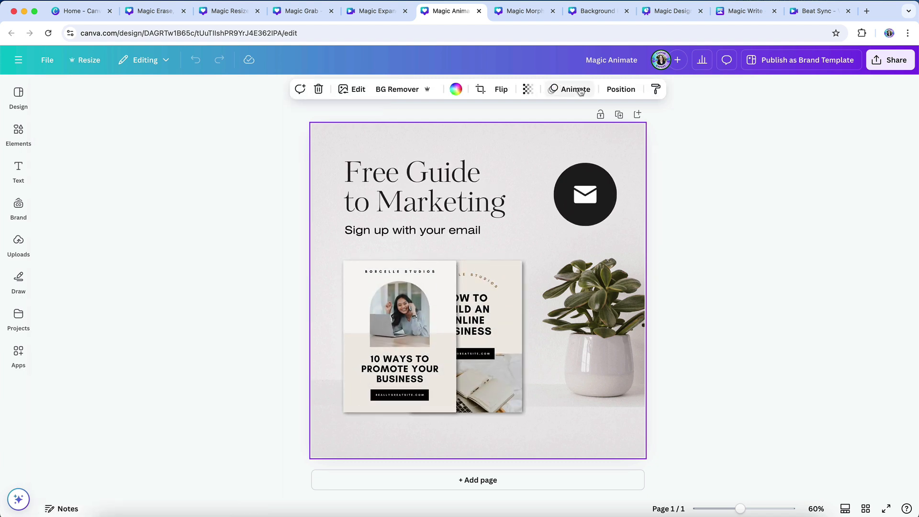
- Apply the Wipe page animation to the marketing post and review its enter, speed and direction options
left_click(577, 90)
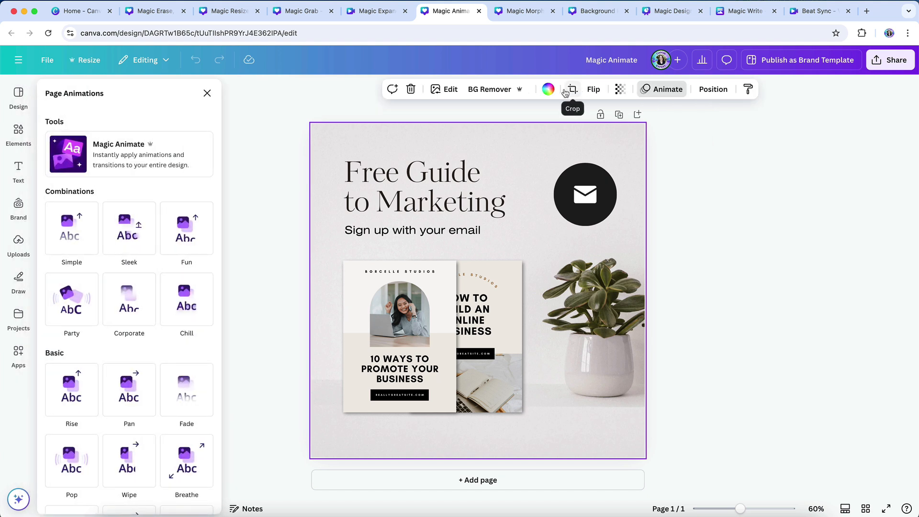
scroll(168, 353, "down", 5)
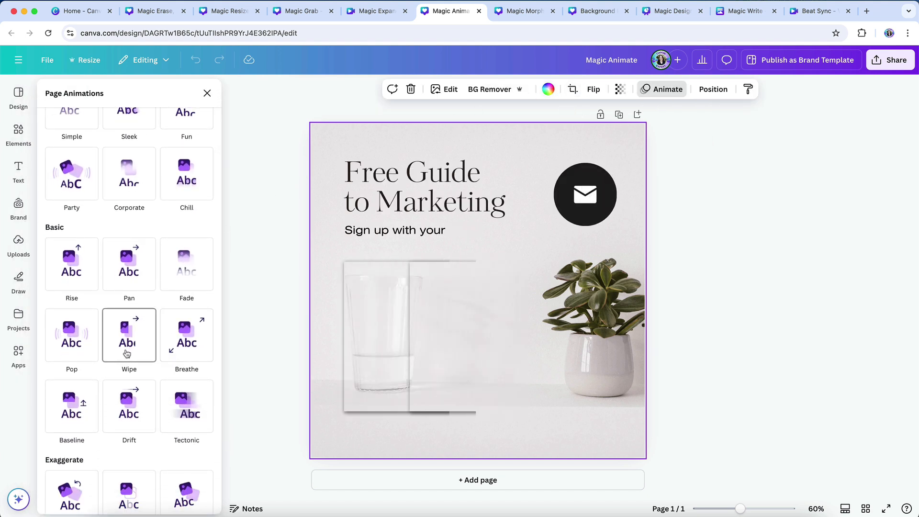
left_click(127, 353)
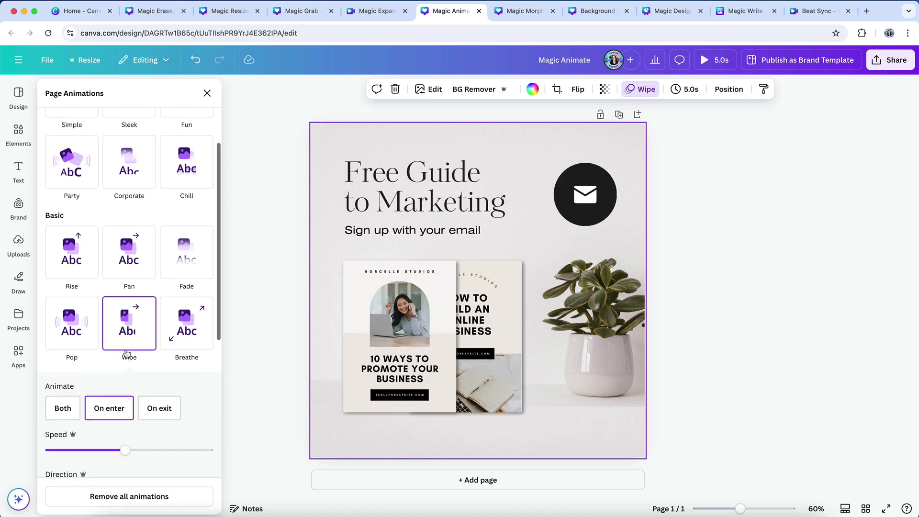
scroll(127, 354, "down", 3)
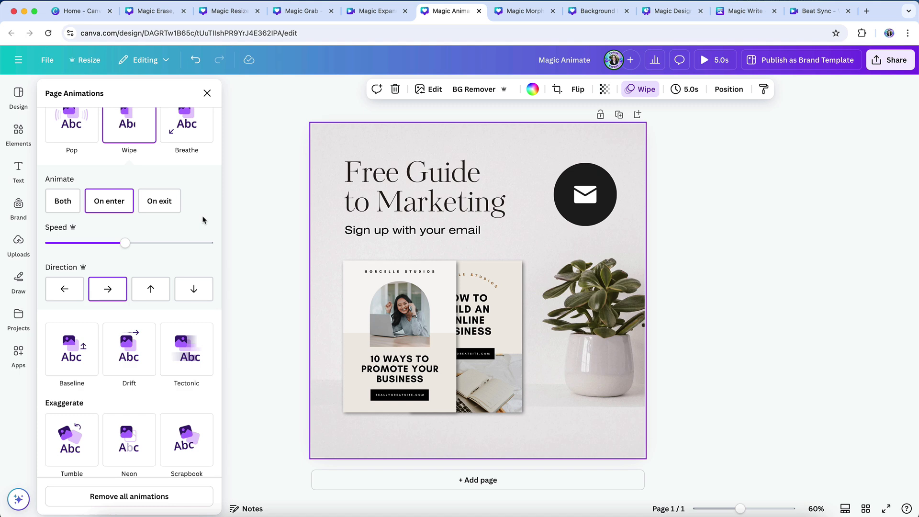
- Generate variants of the green heart in the Magic Morph design with the description "Green foil balloon" and pick the first result
key("ctrl+Tab")
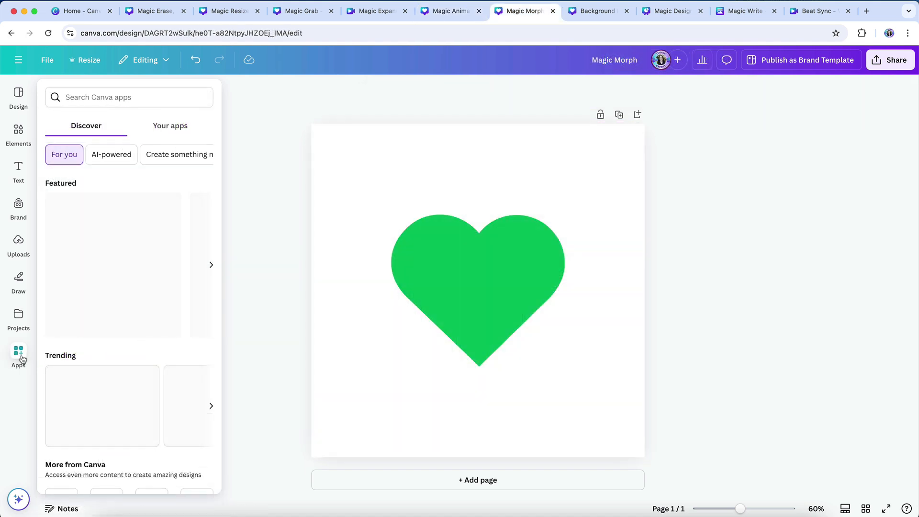
left_click(109, 145)
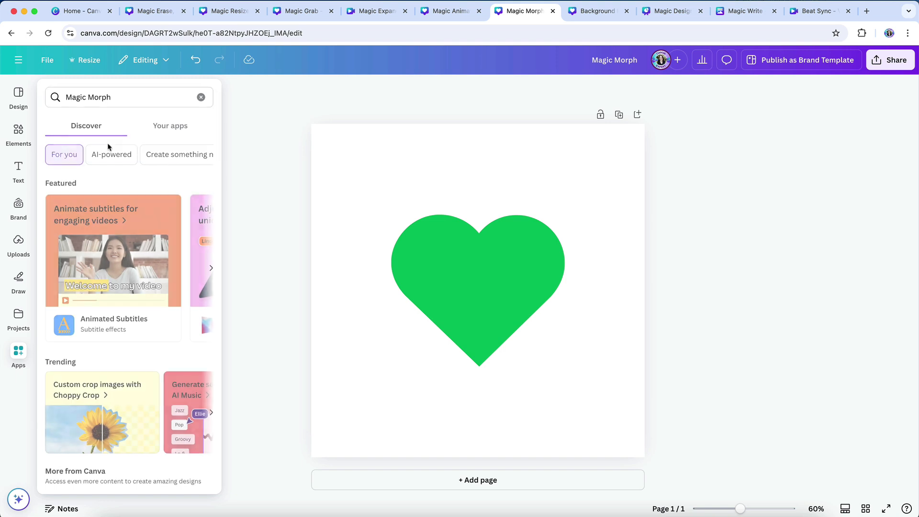
left_click(61, 139)
left_click(417, 243)
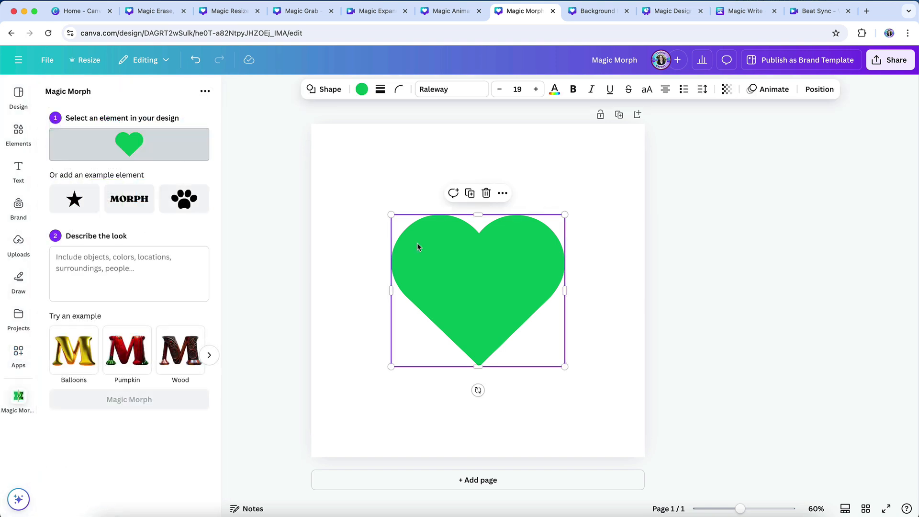
left_click(115, 265)
type("Green foil balloon")
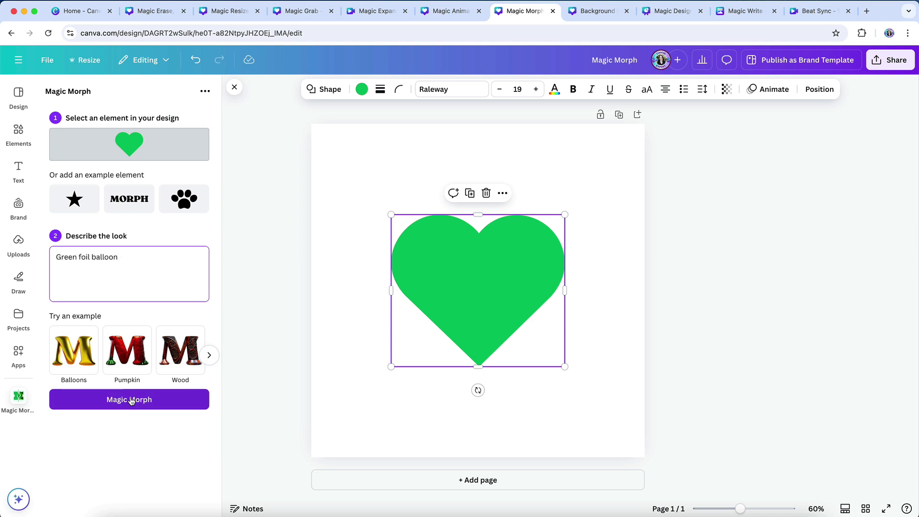
left_click(131, 400)
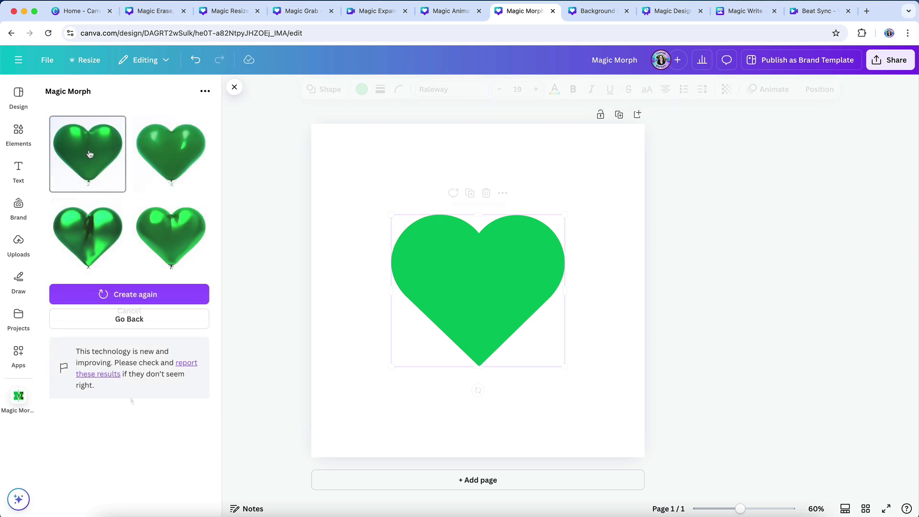
left_click(88, 154)
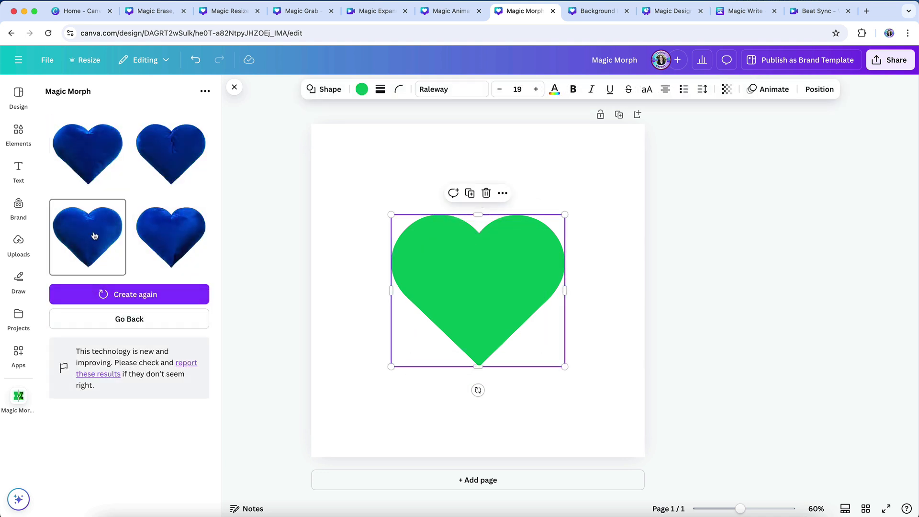
- Add the third blue velvet heart variant to the page and delete the original green heart
left_click(91, 233)
left_click_drag(446, 270, 383, 204)
left_click(526, 266)
key("Delete")
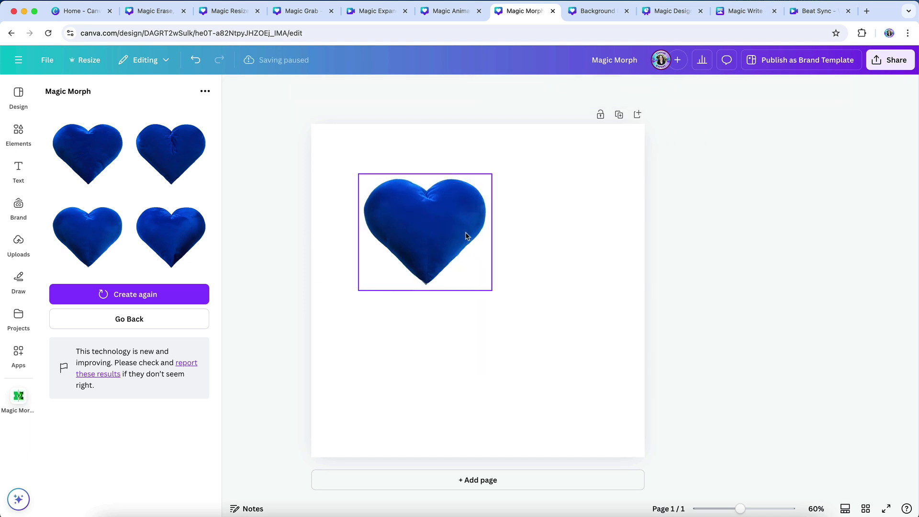
- Enlarge the blue velvet heart so it fills most of the page
left_click(467, 234)
left_click_drag(494, 290, 589, 401)
left_click(573, 418)
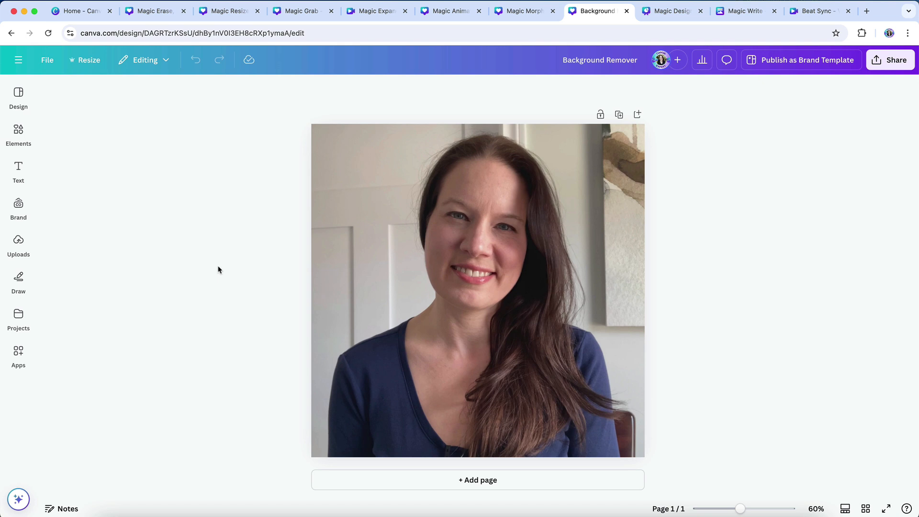
- Remove the background from the portrait photo in the Background Remover design
left_click(337, 182)
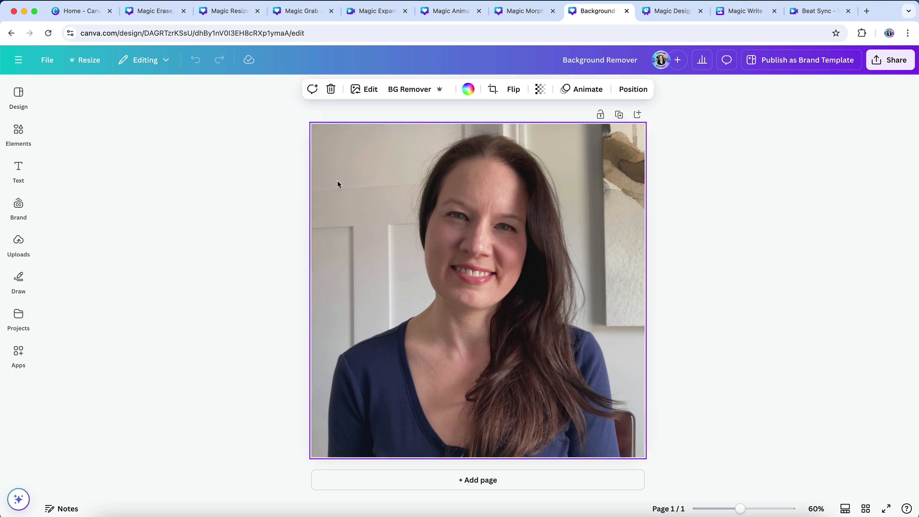
left_click(419, 93)
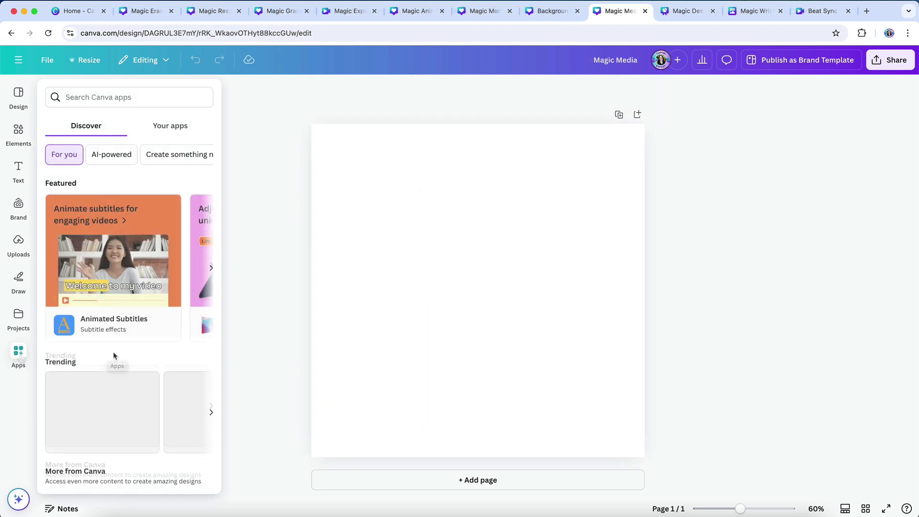
- Generate square Dreamy-style images in Magic Media from the description "Orange cat sleeping on a blue armchair with a blanket"
scroll(114, 359, "down", 7)
scroll(114, 355, "down", 1)
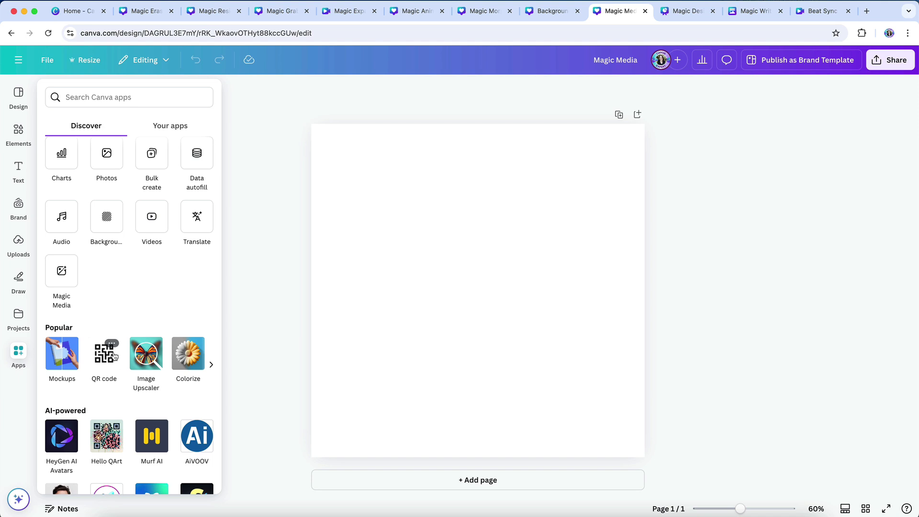
left_click(62, 281)
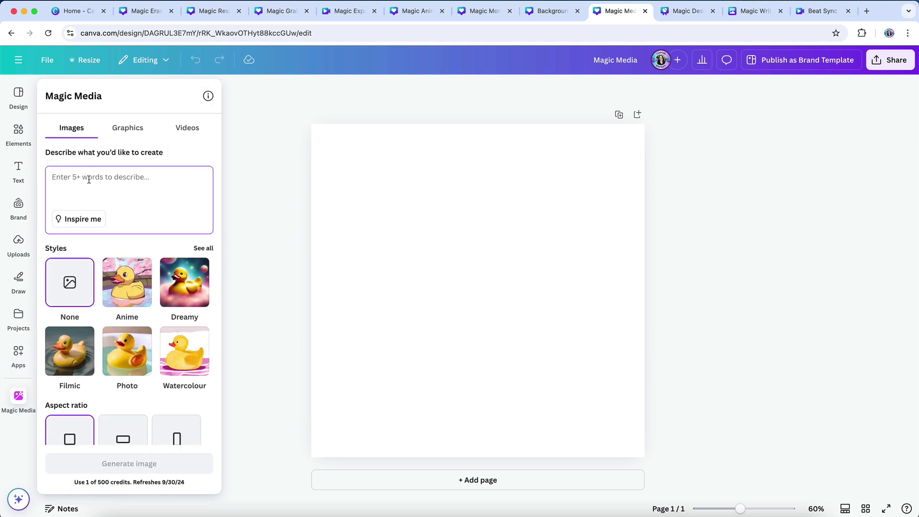
type("Orange cat sleeping on a blue armchair with a blanket")
left_click(171, 274)
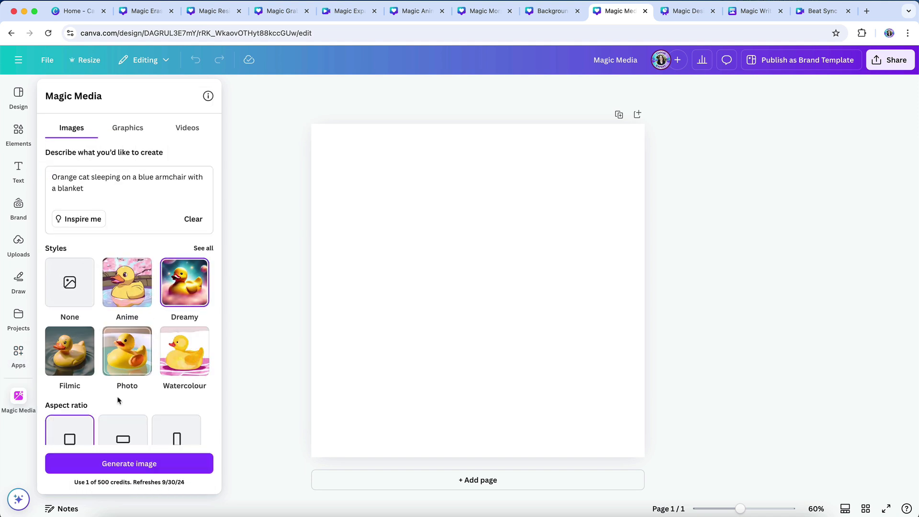
scroll(117, 402, "down", 2)
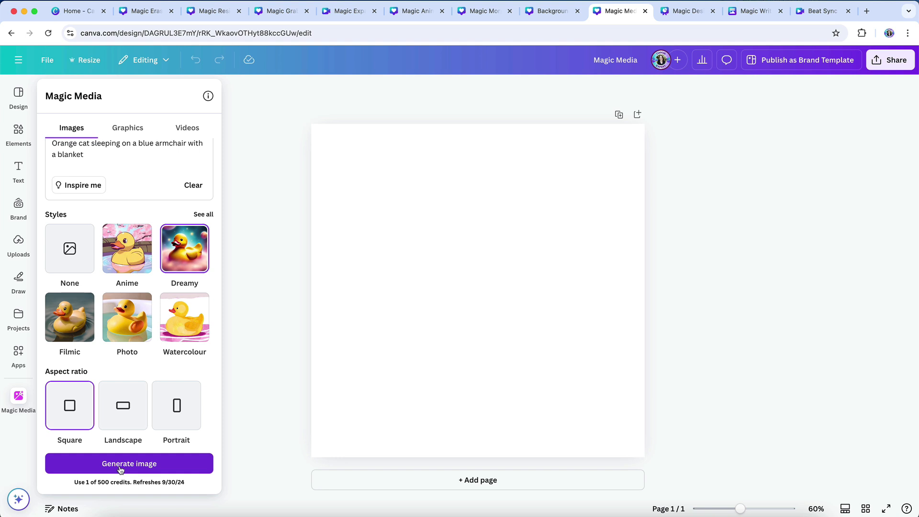
left_click(121, 463)
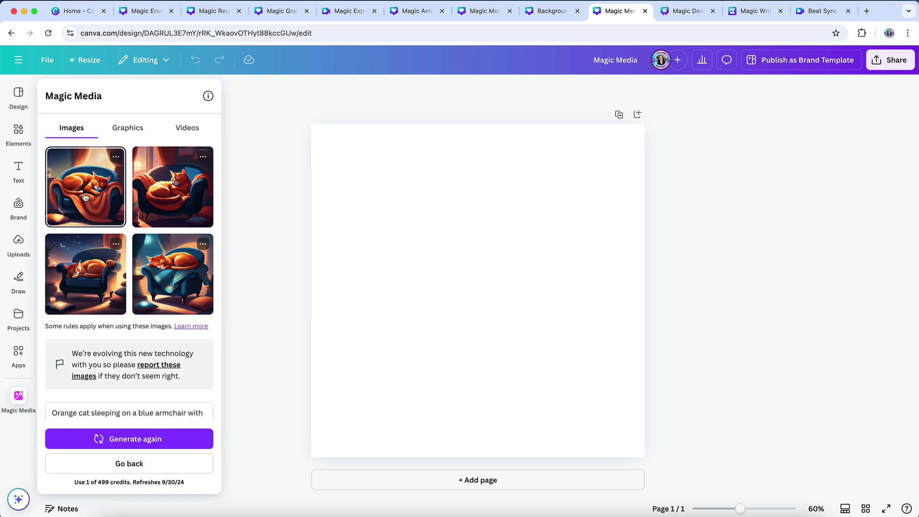
- Add the first generated cat image to the page and enlarge it to fill the whole canvas
left_click(84, 198)
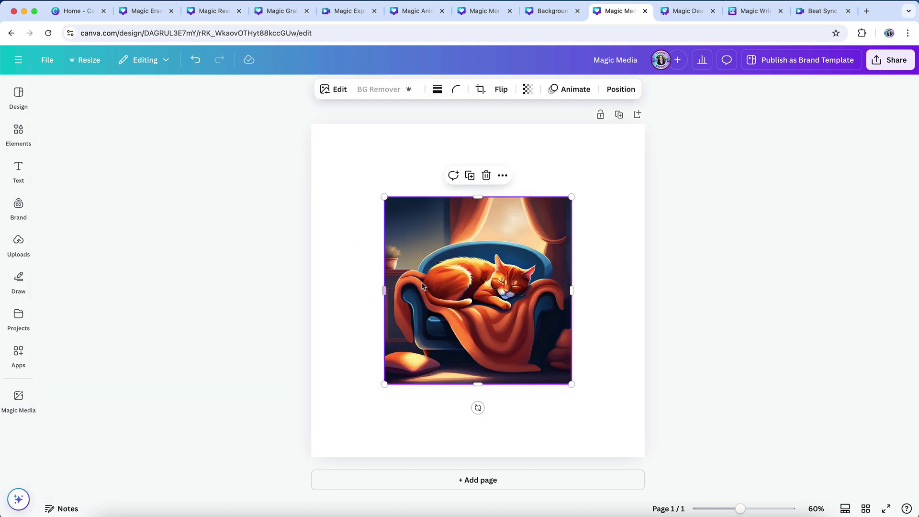
left_click_drag(457, 303, 371, 221)
left_click_drag(506, 316, 628, 478)
left_click(735, 345)
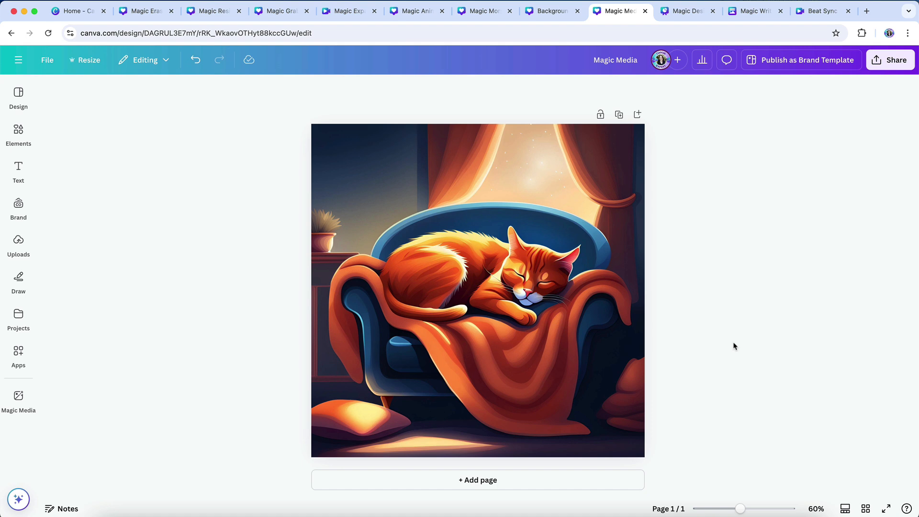
- In the Magic Design presentation, search templates for "Design a presentation about the benefits of Canva Pro" and show all Magic Design results
key("ctrl+Tab")
left_click(19, 94)
left_click(98, 96)
type("Design a presentation")
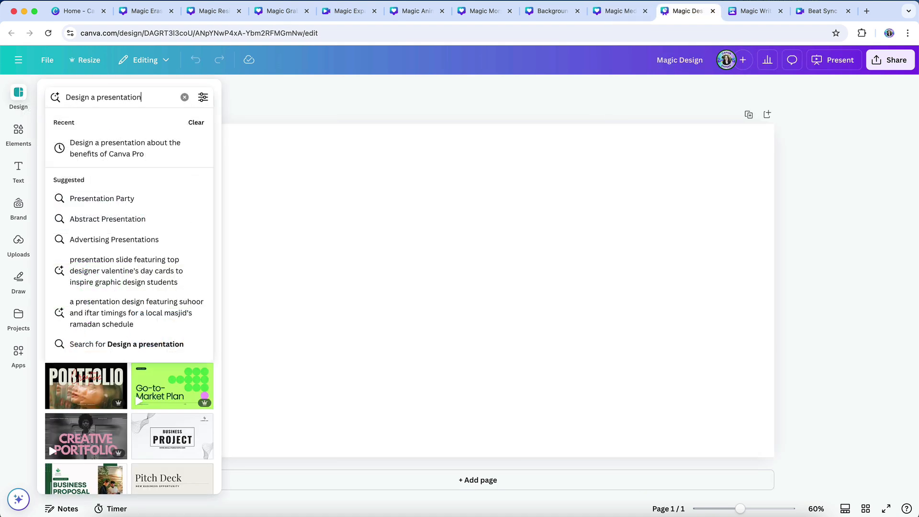
left_click(105, 146)
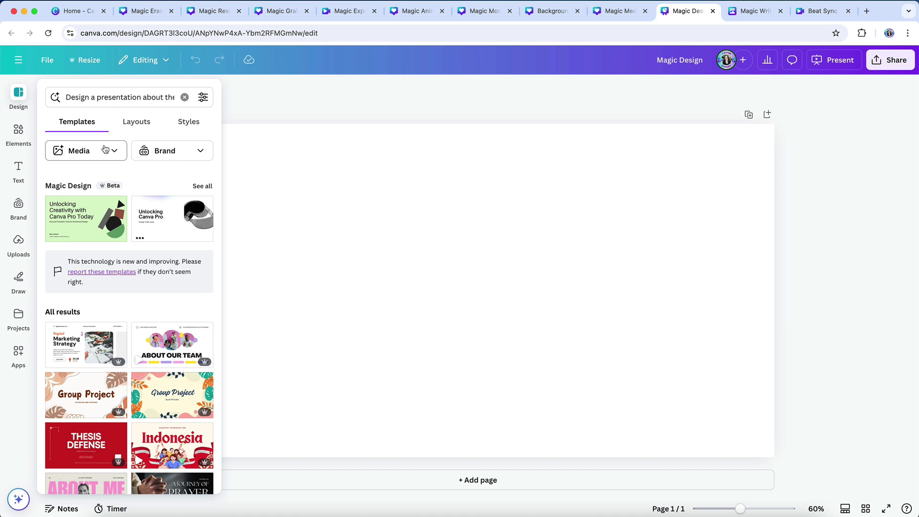
left_click(202, 186)
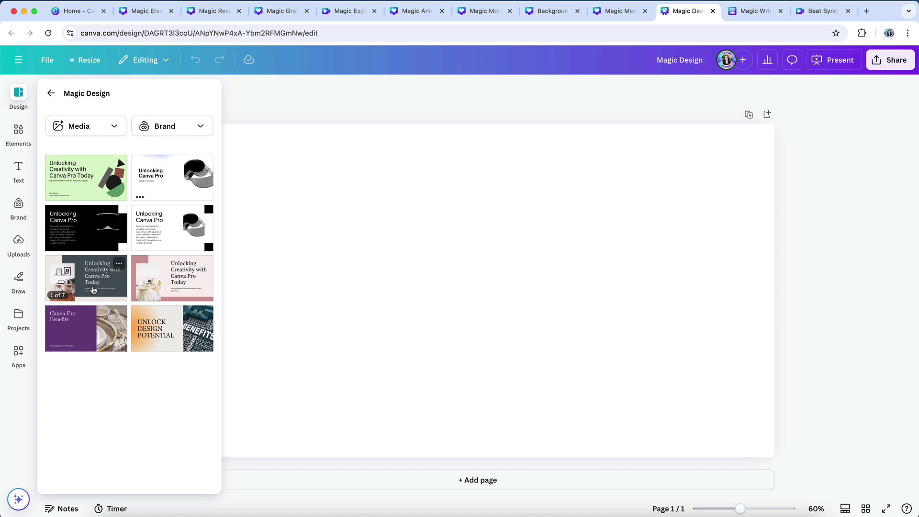
- Apply all 7 pages of the green "Unlocking Creativity with Canva Pro Today" template and show the pages as a grid
left_click(92, 283)
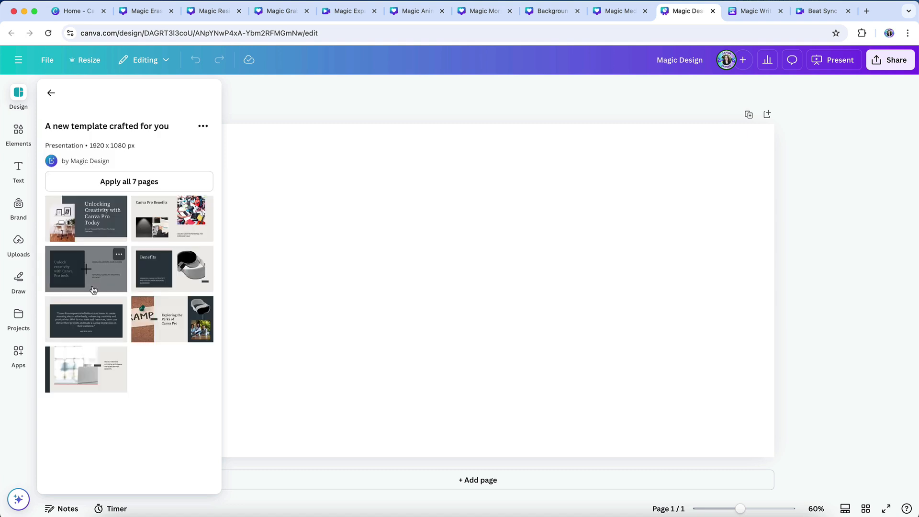
left_click(50, 93)
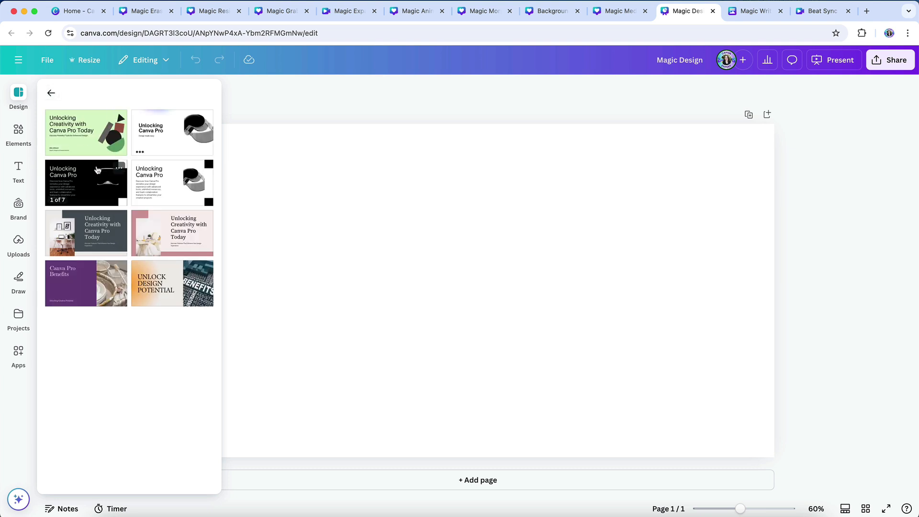
left_click(85, 129)
left_click(143, 186)
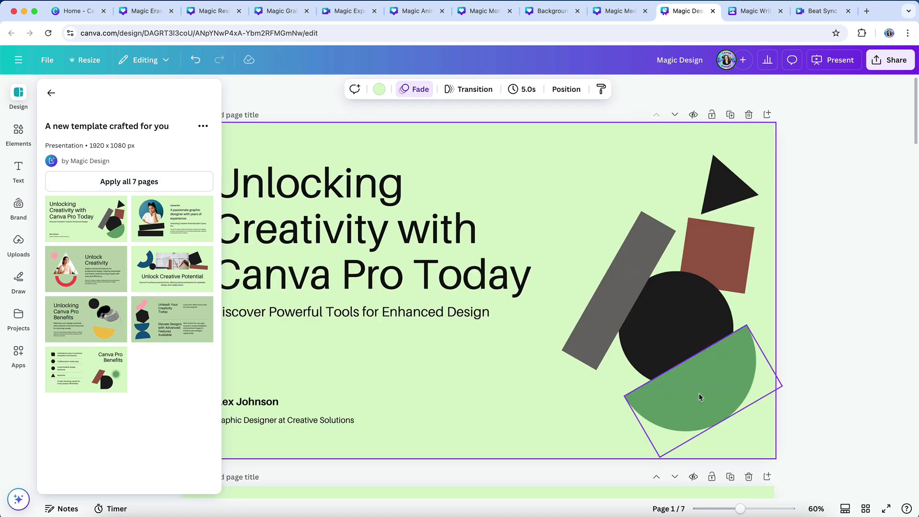
left_click(866, 510)
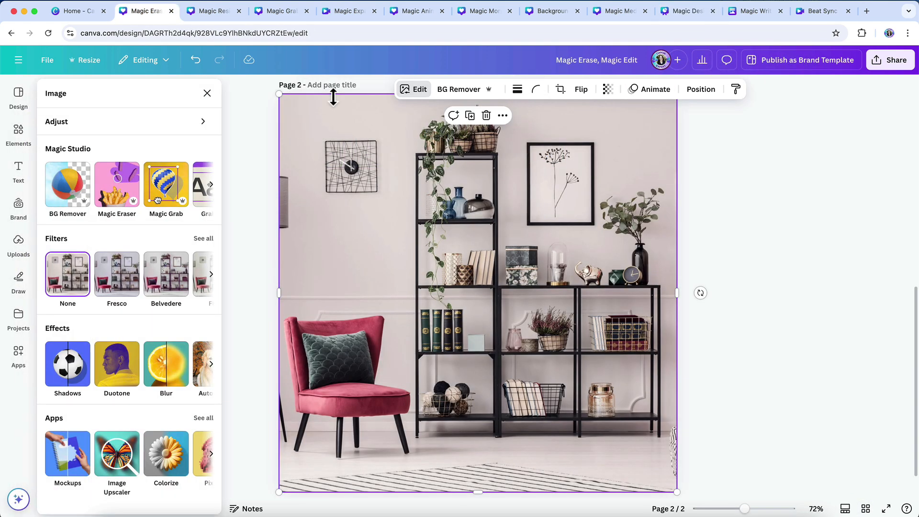
- Use Magic Edit to brush over the green pillow on the armchair and generate replacements described as "Pink fuzzy pillow"
left_click(211, 184)
left_click(144, 185)
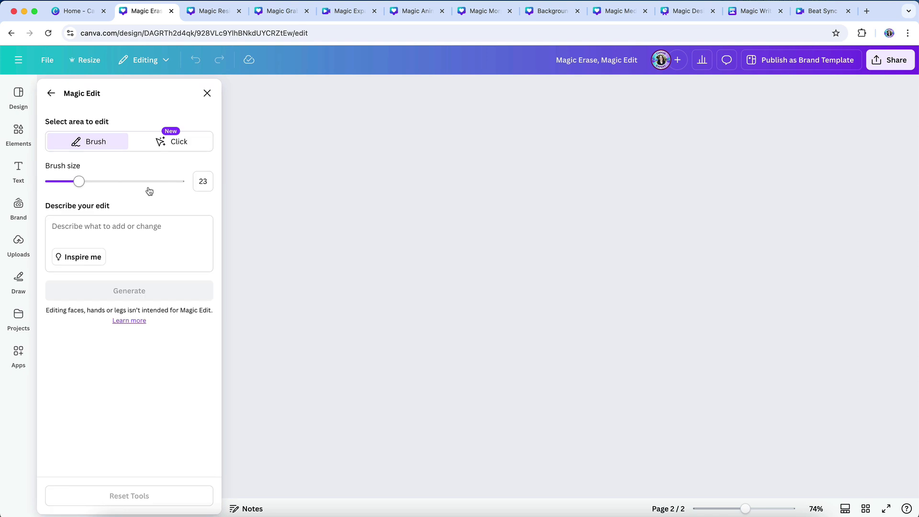
mouse_move(323, 333)
left_mouse_down()
mouse_move(324, 375)
mouse_move(365, 369)
mouse_move(347, 345)
left_mouse_up()
left_click(153, 221)
type("Pink fuzzy pillow")
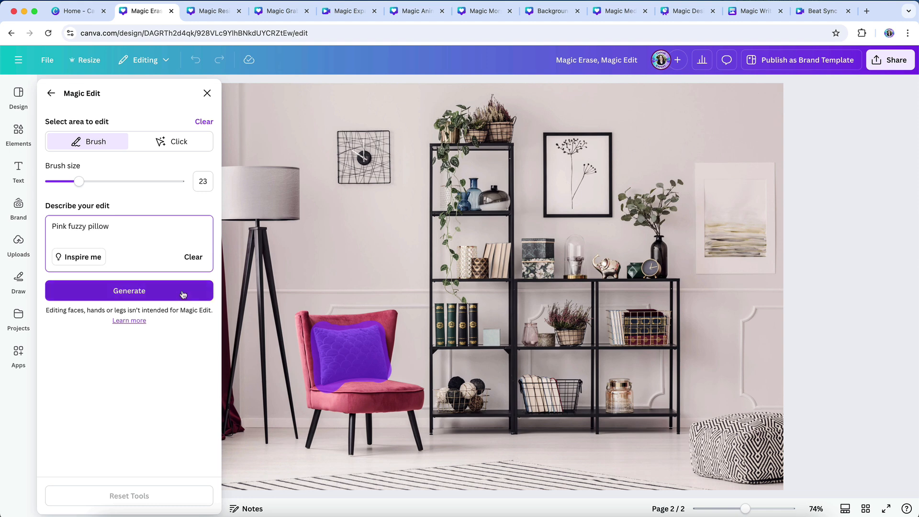
left_click(183, 291)
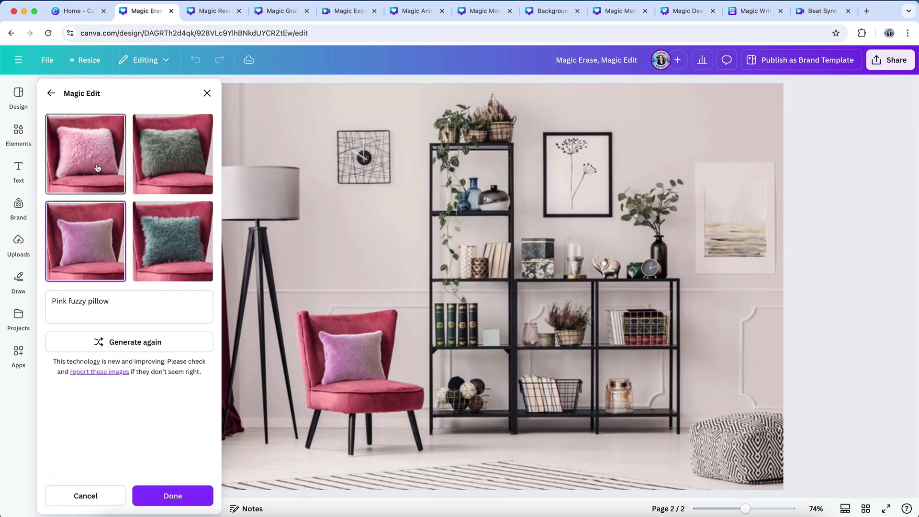
- Choose the first generated variant with the fluffy pink pillow, apply it to the photo, and deselect the photo
left_click(97, 167)
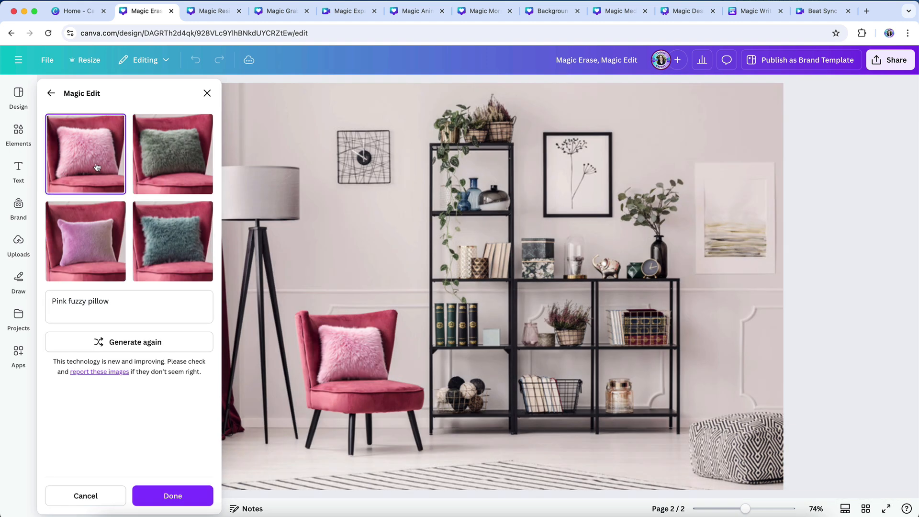
left_click(163, 496)
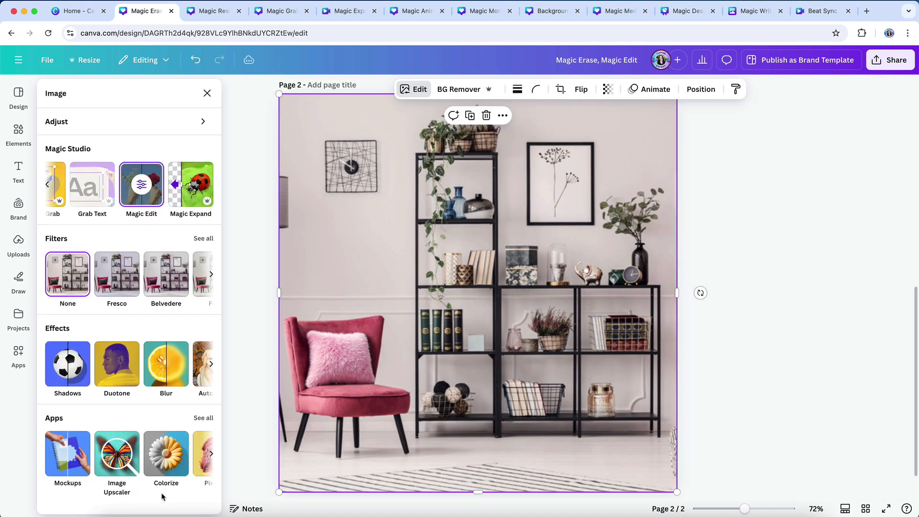
left_click(245, 345)
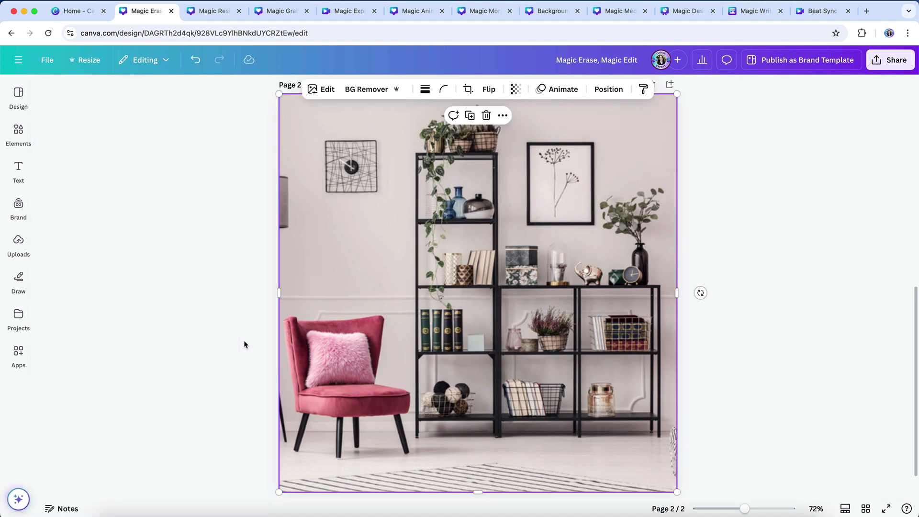
left_click(245, 344)
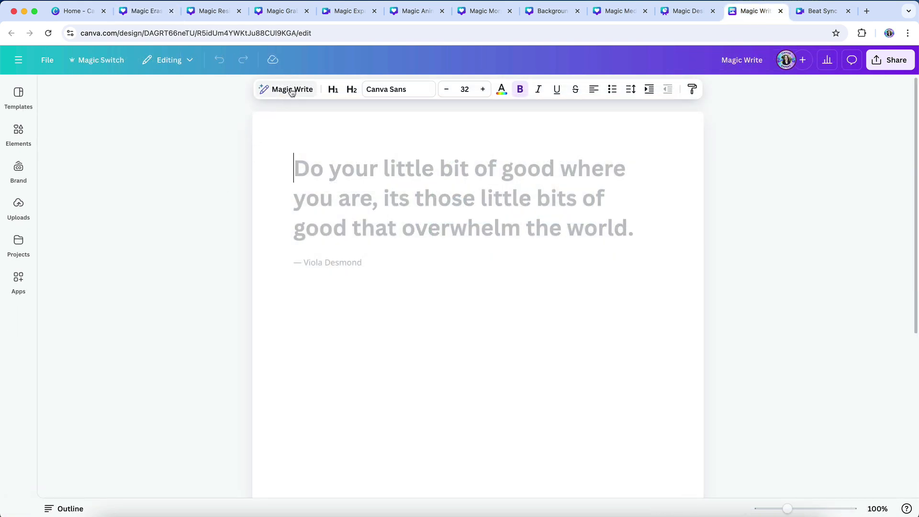
- Generate text with Magic Write from "List 5 reasons to upgrade to Canva Pro" and insert it into the document
left_click(291, 90)
type("List 5 reasons to upgrade to Canva Pro")
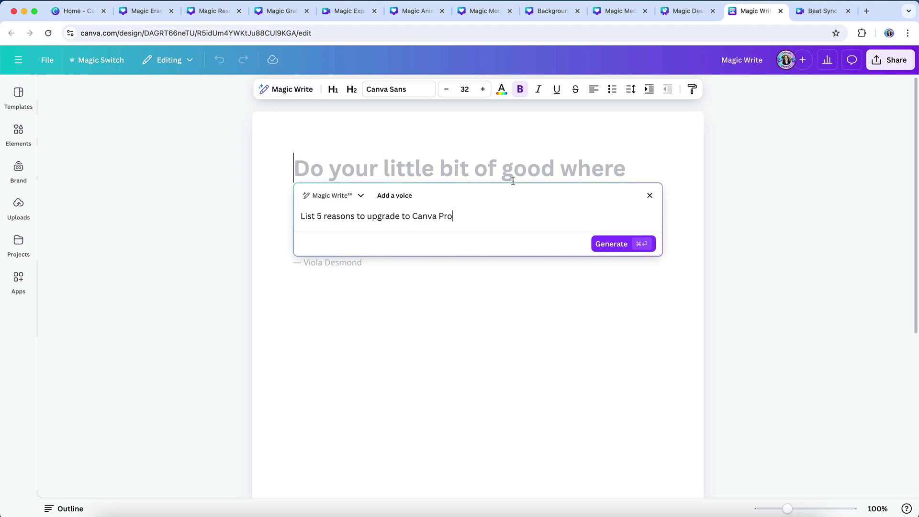
left_click(604, 244)
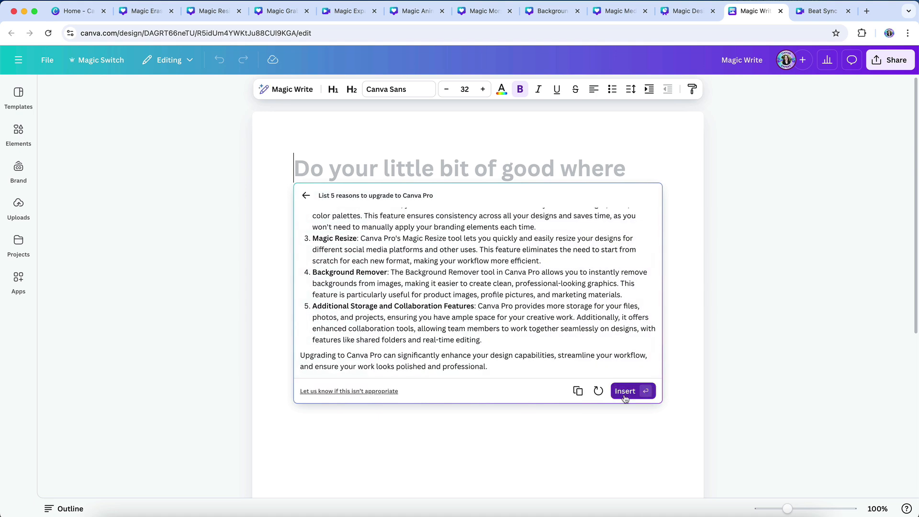
left_click(624, 391)
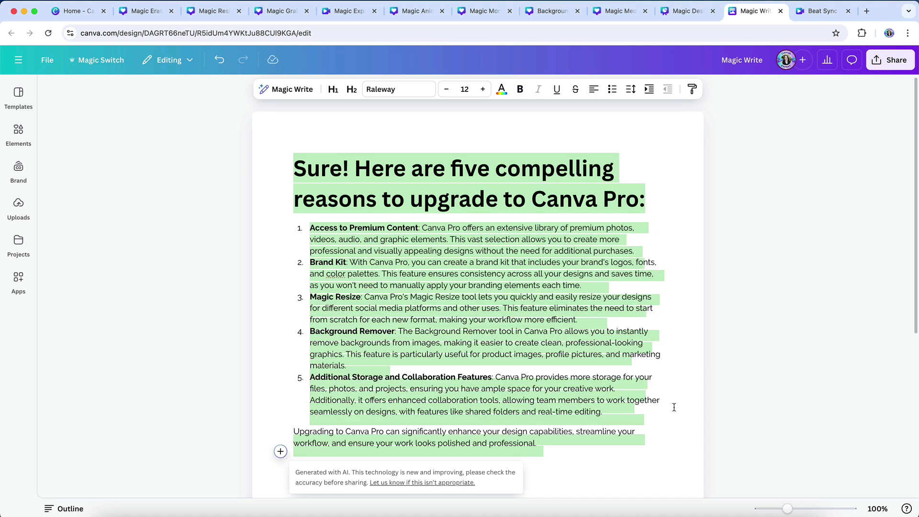
left_click(674, 408)
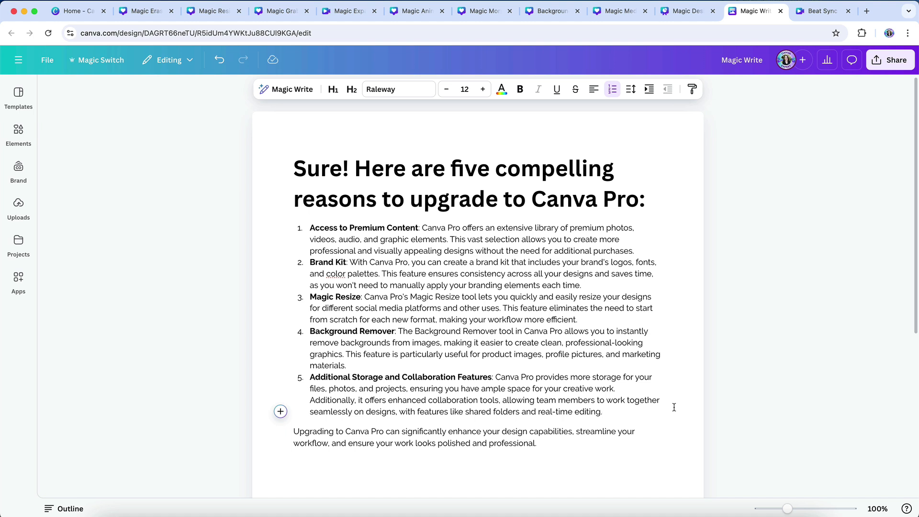
- Translate the first list item, "Access to Premium Content", into French with the Translate app, keeping the Original tone of voice
left_click(18, 279)
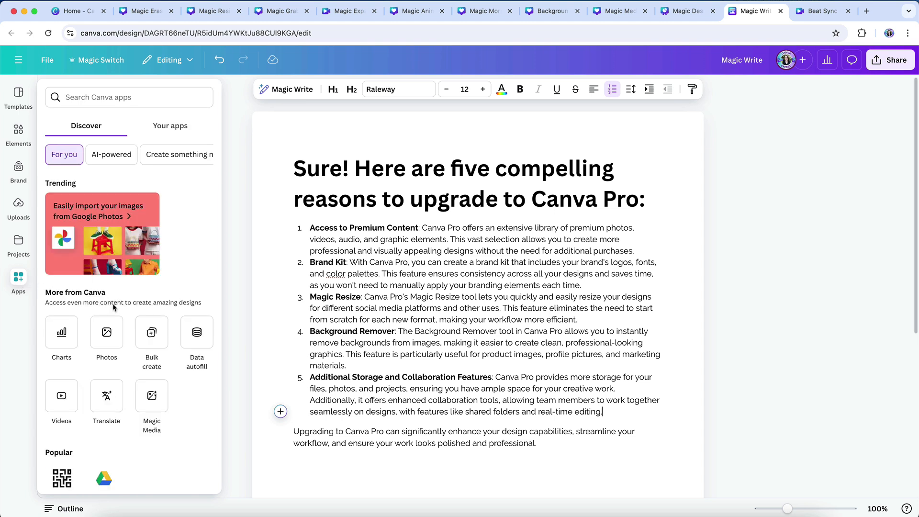
left_click(108, 396)
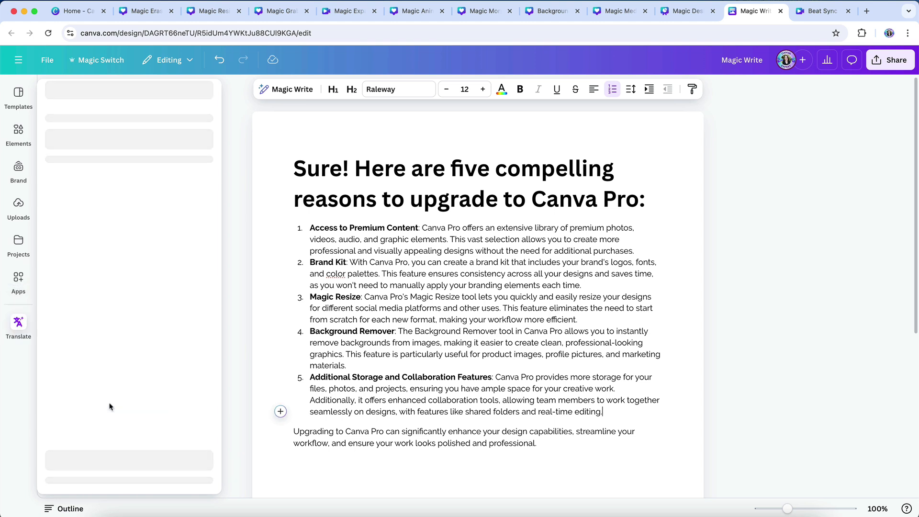
left_click_drag(635, 251, 290, 231)
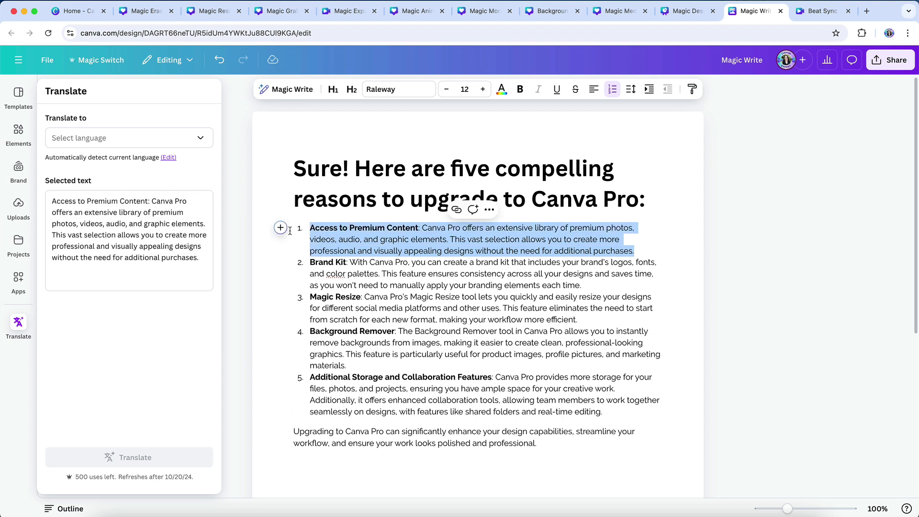
left_click(199, 139)
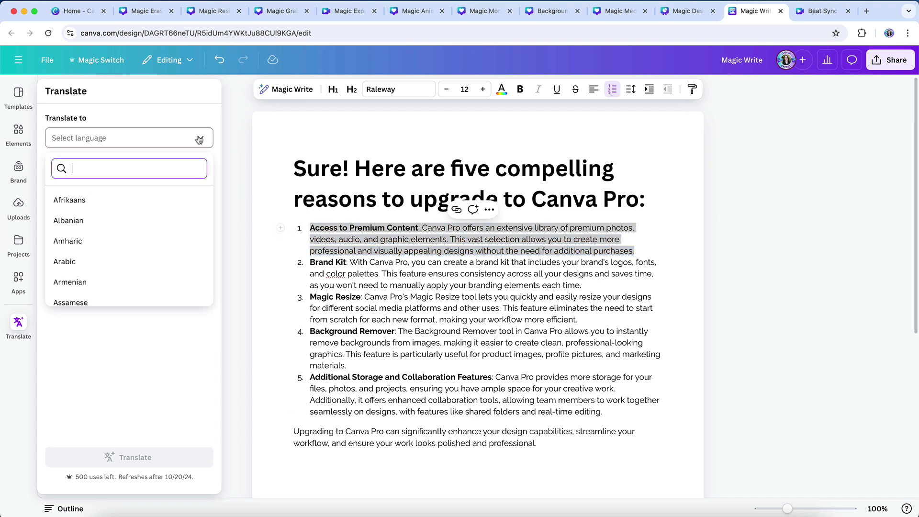
type("french")
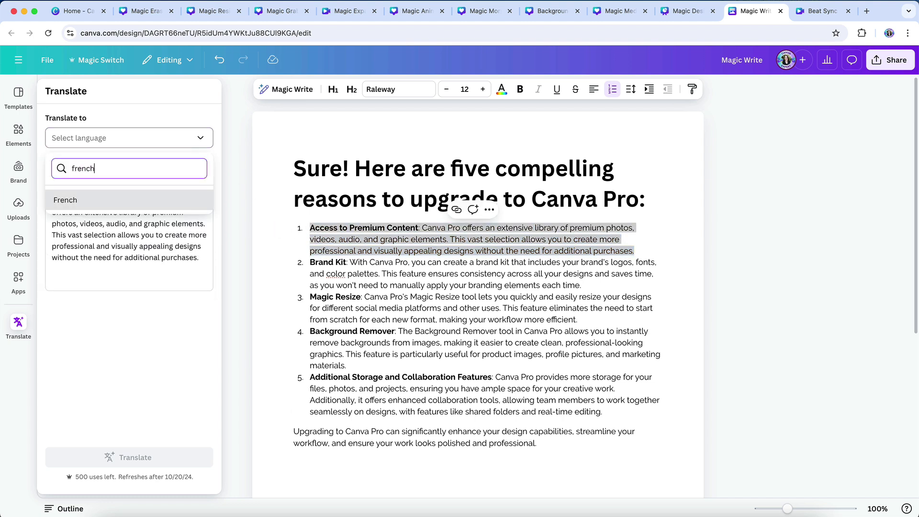
left_click(161, 202)
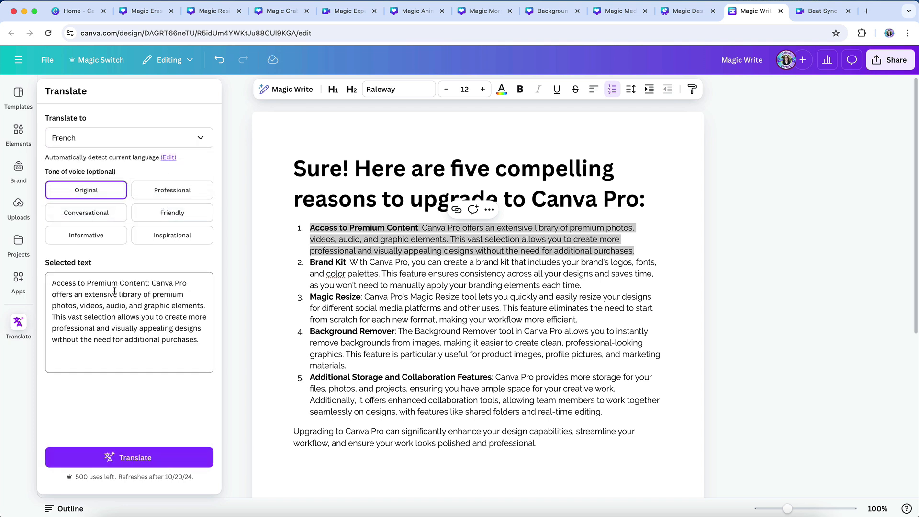
left_click(128, 463)
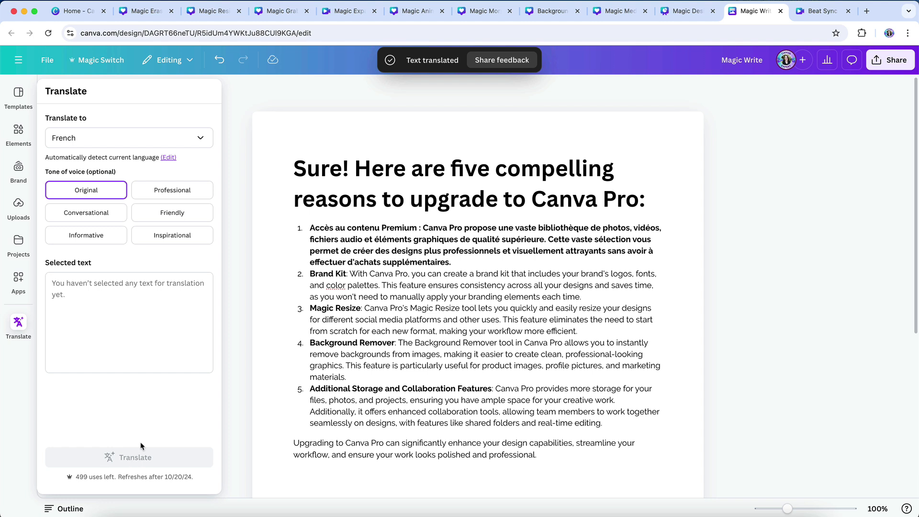
left_click(272, 274)
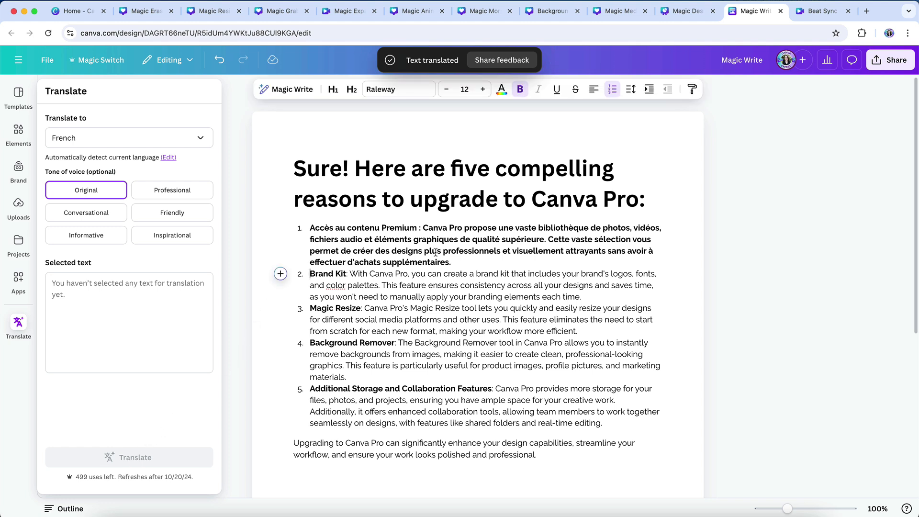
left_click_drag(471, 254, 469, 253)
left_click(486, 266)
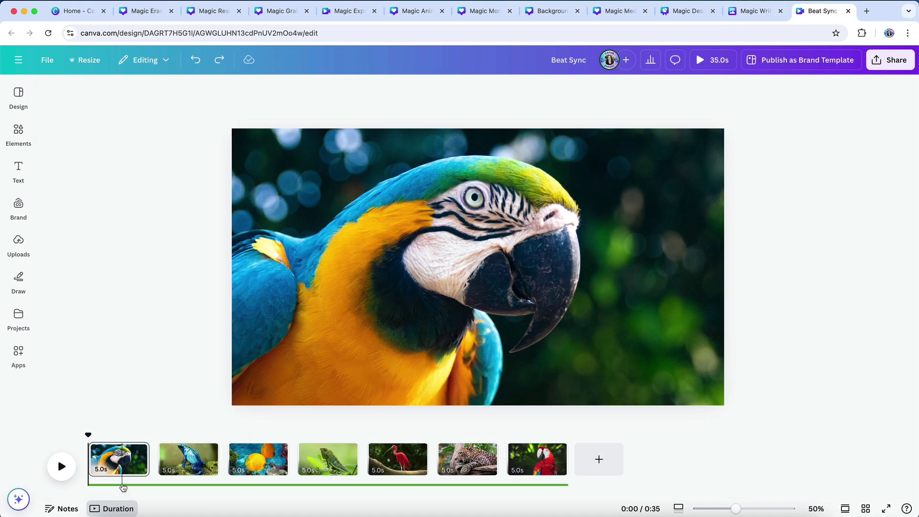
- Turn on Beat Sync for the audio track in the Beat Sync video so the pages are timed to the music
left_click(121, 485)
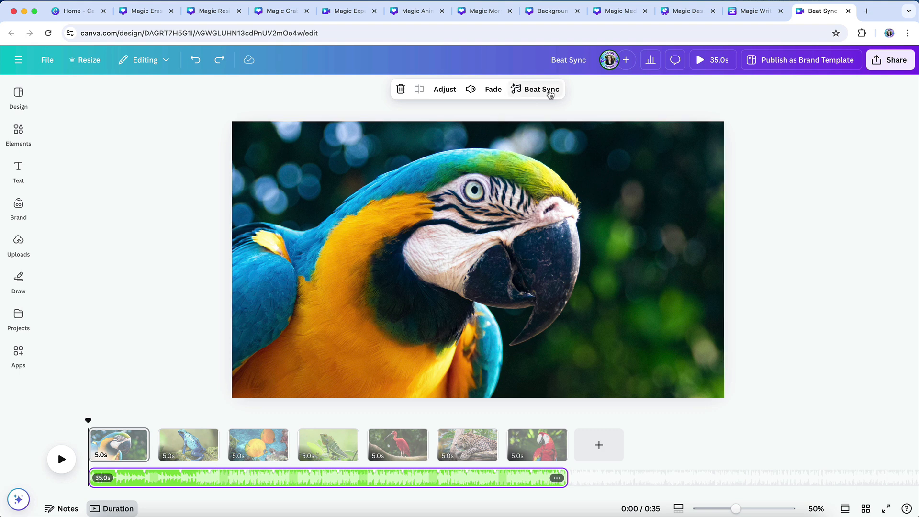
left_click(551, 94)
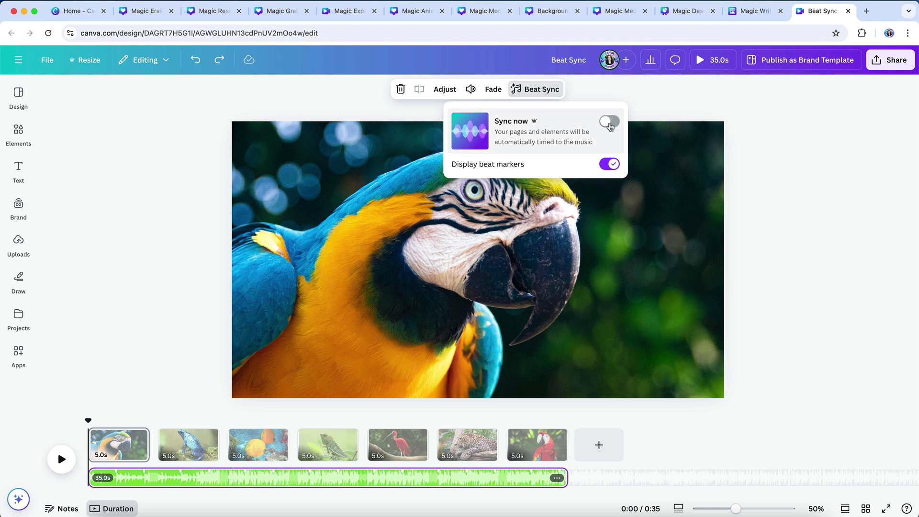
left_click(611, 126)
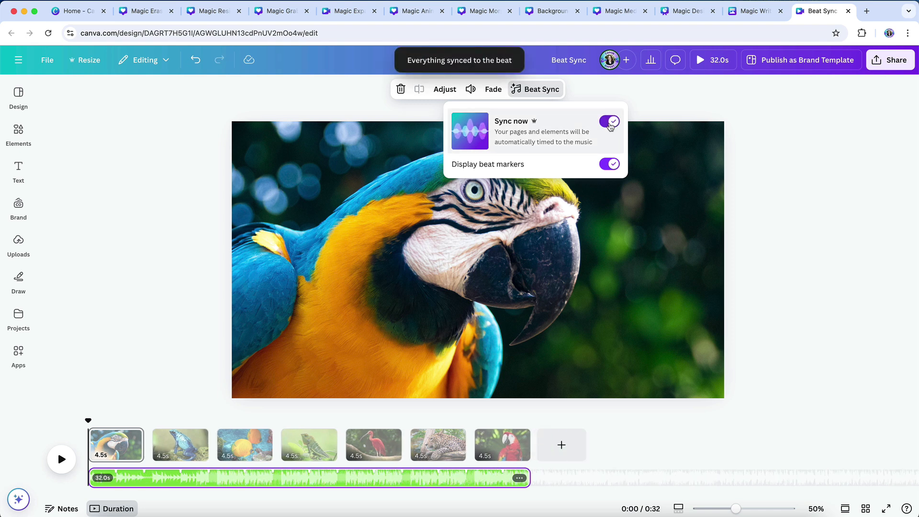